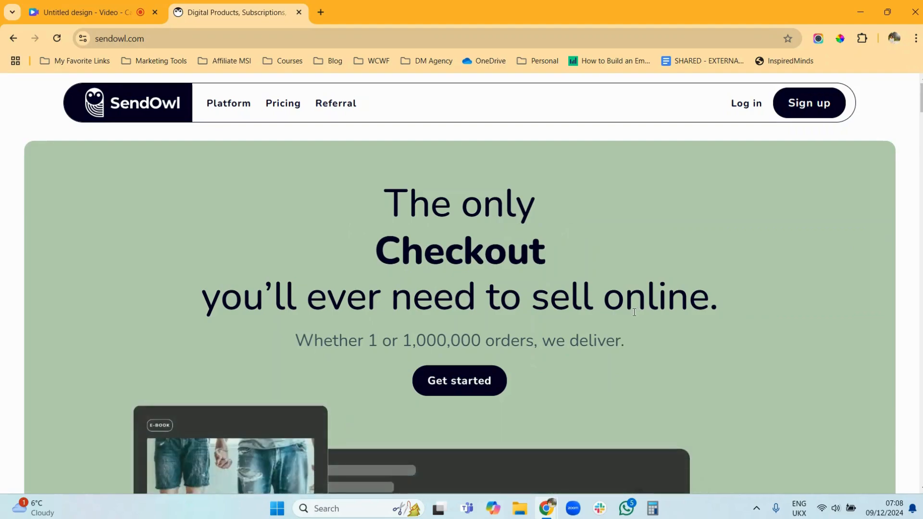
Start signing up for a SendOwl free trial on the Starter plan, continuing with email
{"action": "left_click", "coordinate": [799, 111]}
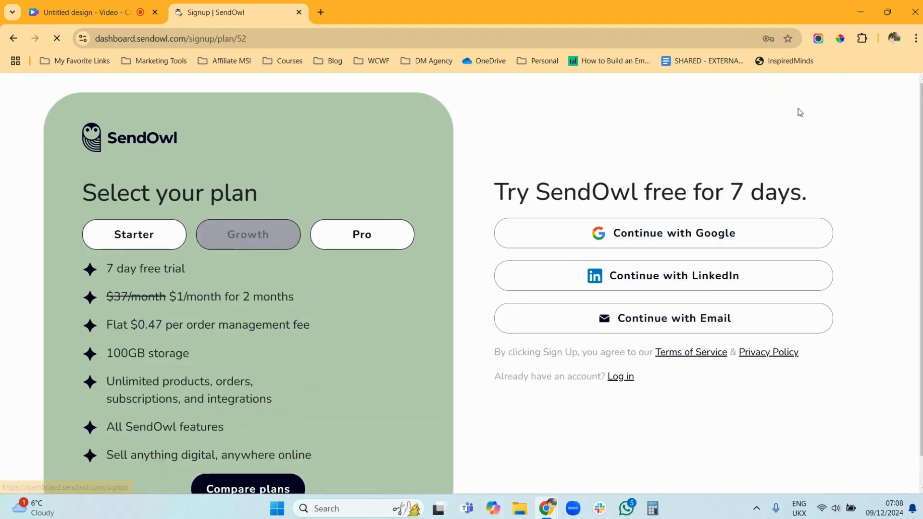
{"action": "scroll", "coordinate": [278, 231], "scroll_direction": "down", "scroll_amount": 1}
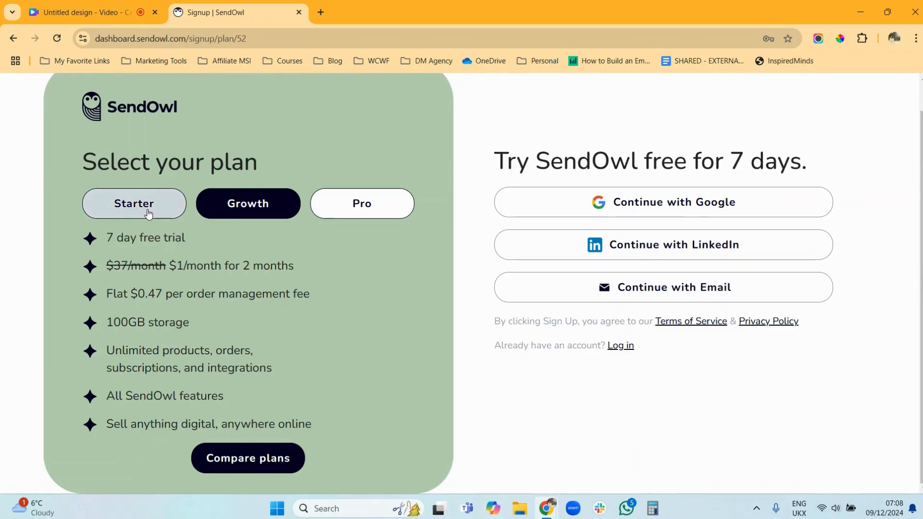
{"action": "left_click", "coordinate": [147, 211]}
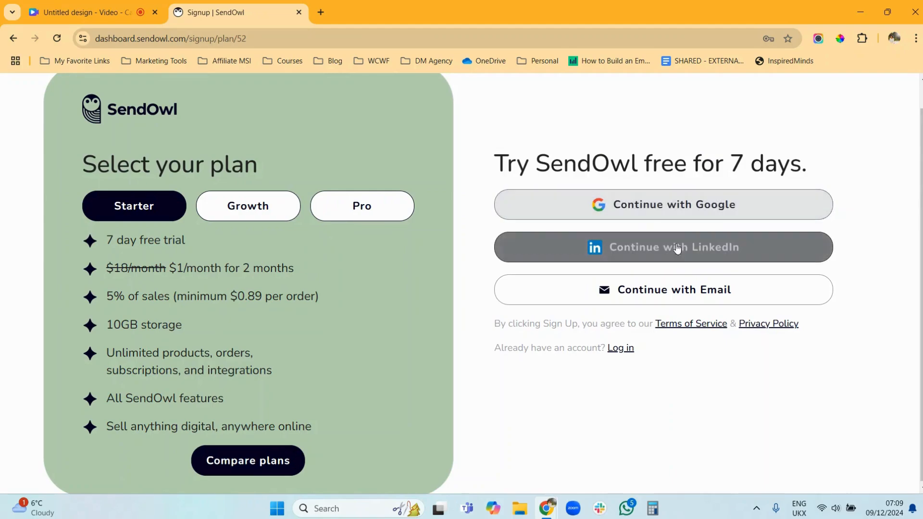
{"action": "left_click", "coordinate": [697, 302]}
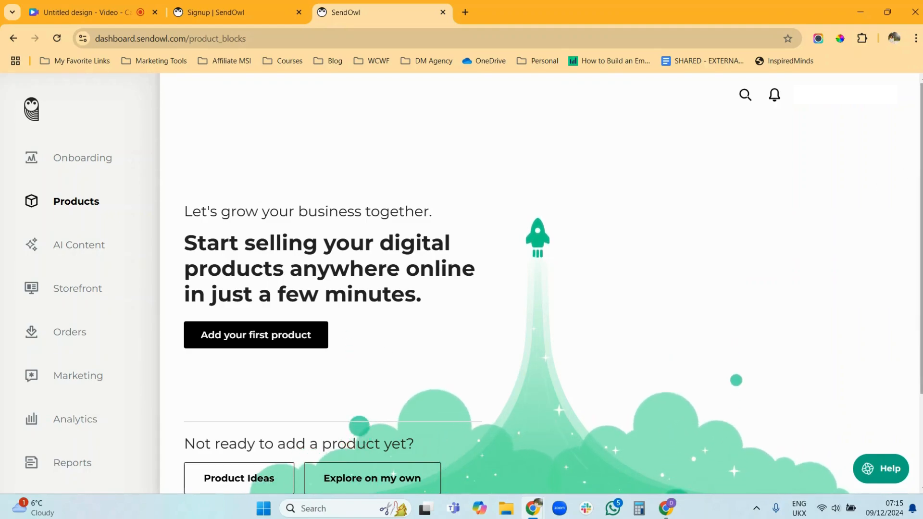
Choose to explore the dashboard on your own and review the listed onboarding steps
{"action": "scroll", "coordinate": [353, 377], "scroll_direction": "down", "scroll_amount": 2}
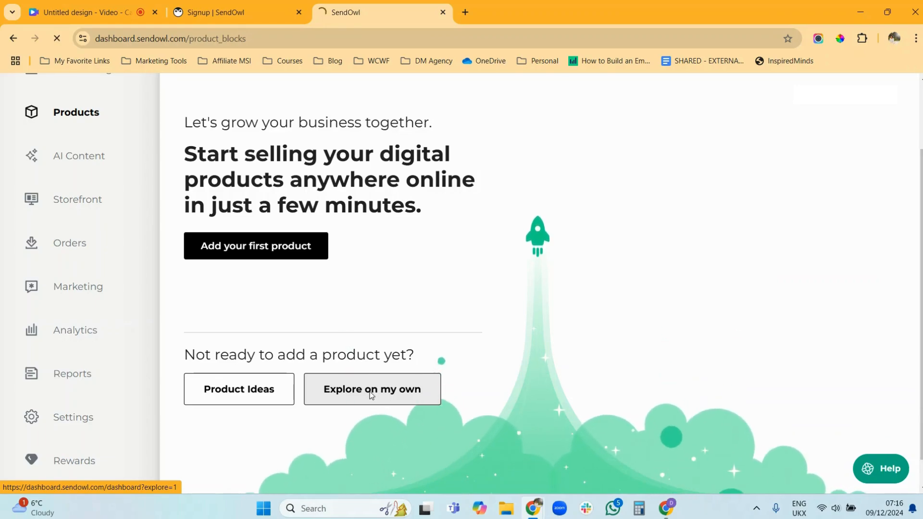
{"action": "left_click", "coordinate": [370, 390]}
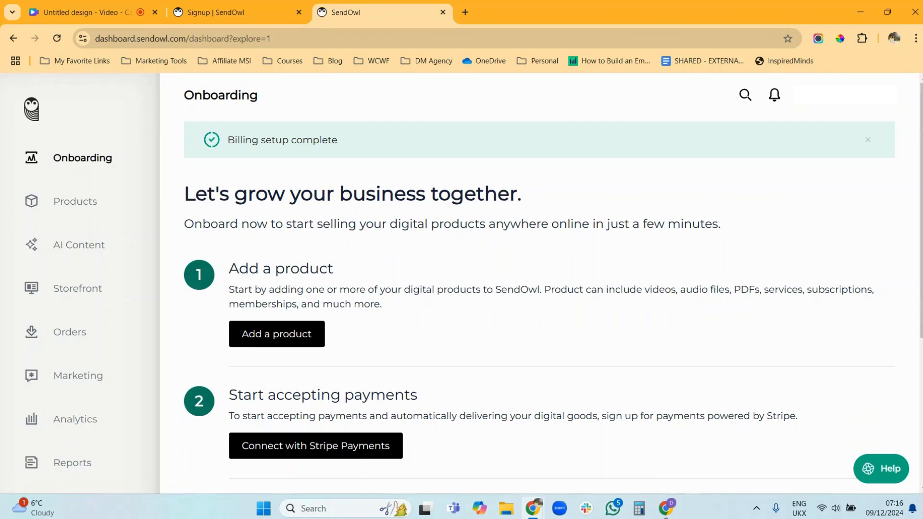
{"action": "scroll", "coordinate": [916, 394], "scroll_direction": "down", "scroll_amount": 4}
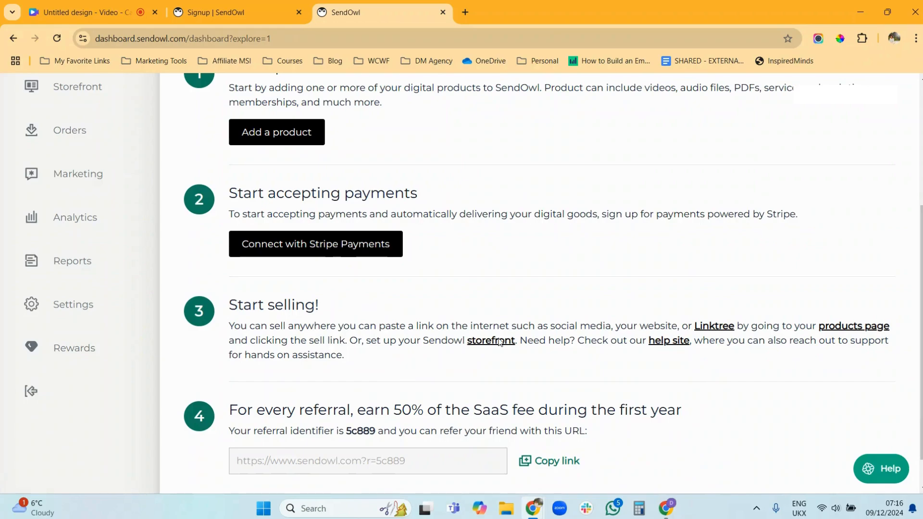
{"action": "scroll", "coordinate": [848, 165], "scroll_direction": "up", "scroll_amount": 4}
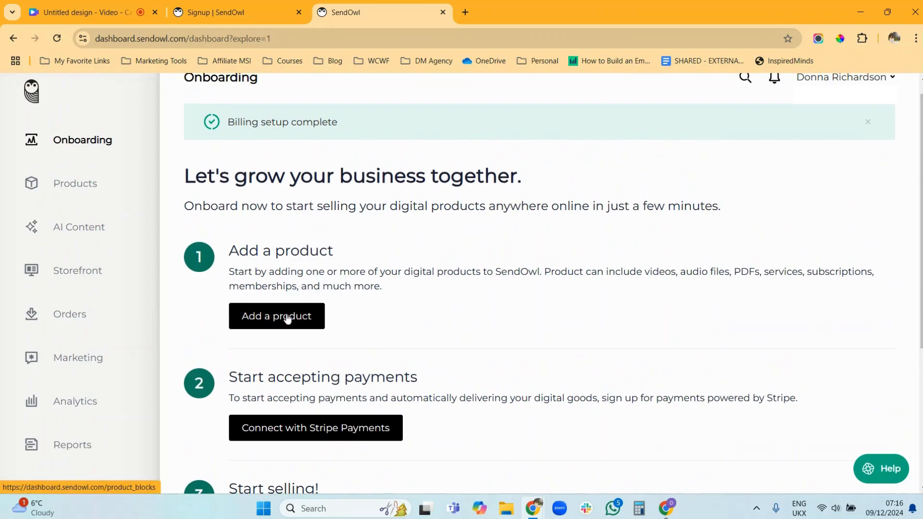
Start adding the first product and choose e-book as its product type
{"action": "left_click", "coordinate": [287, 318]}
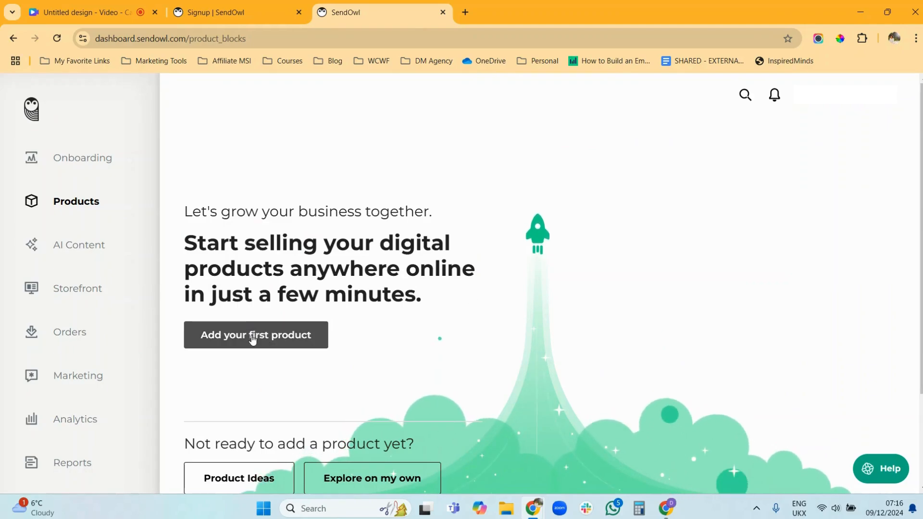
{"action": "left_click", "coordinate": [252, 339]}
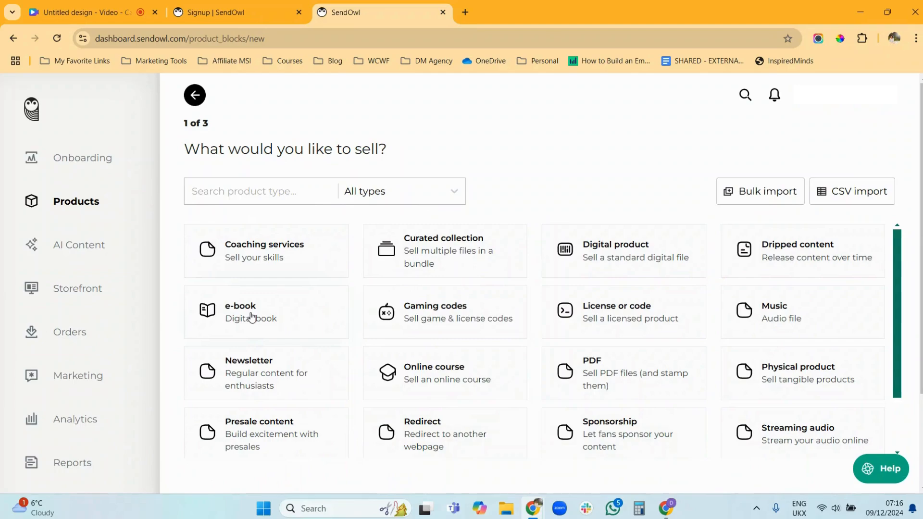
{"action": "left_click", "coordinate": [251, 316]}
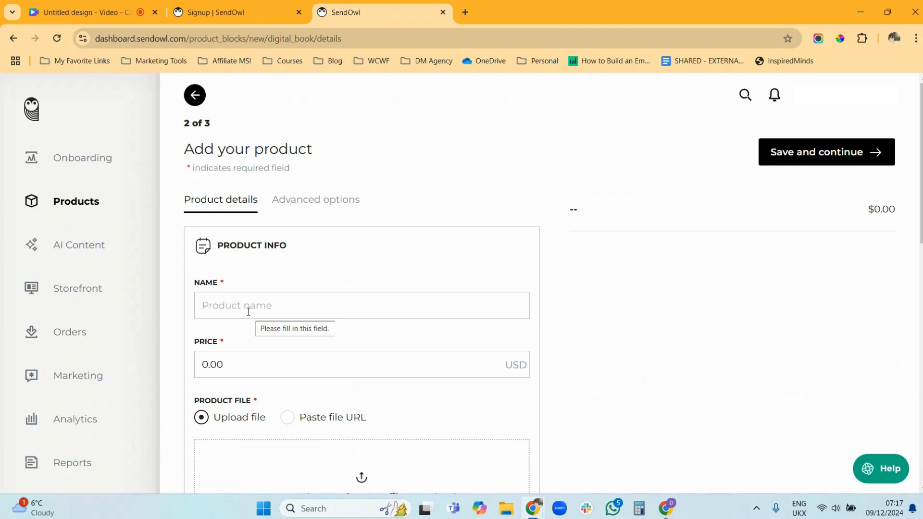
Name the product "How To Grow An Organic Vegetable Garden" and set its price to 47.00 USD
{"action": "left_click", "coordinate": [250, 308]}
{"action": "type", "text": "How To Grow An Organic Vegetable Garden"}
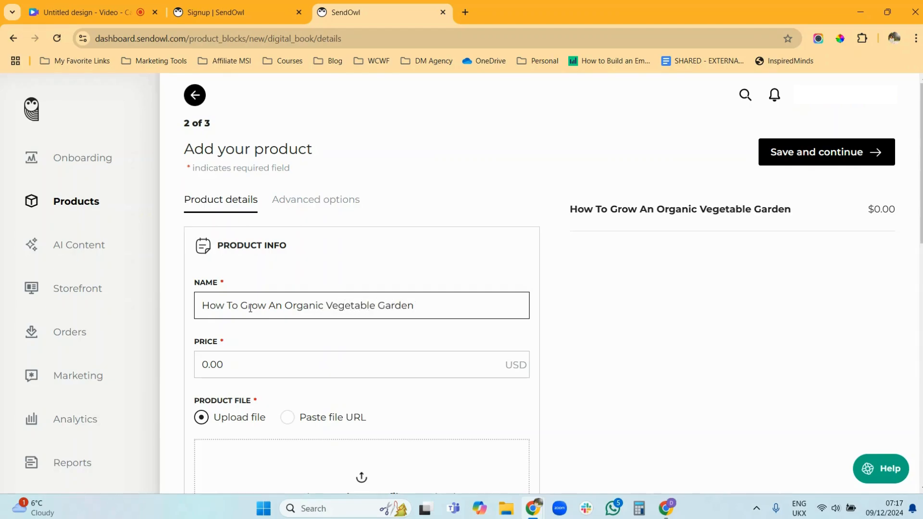
{"action": "left_click", "coordinate": [208, 365]}
{"action": "type", "text": "47"}
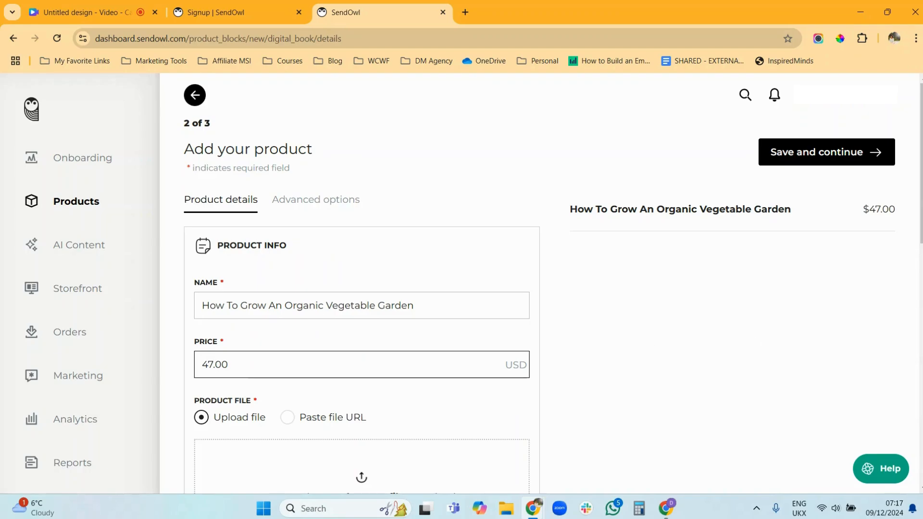
Upload the PDF "How to Start Organic Vegetable Gardening" from the Downloads folder as the product file
{"action": "scroll", "coordinate": [542, 240], "scroll_direction": "down", "scroll_amount": 3}
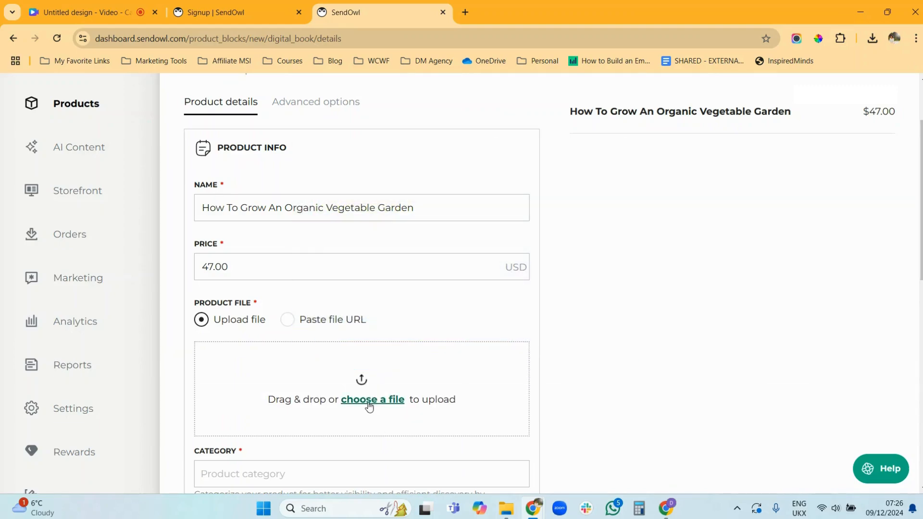
{"action": "left_click", "coordinate": [369, 404]}
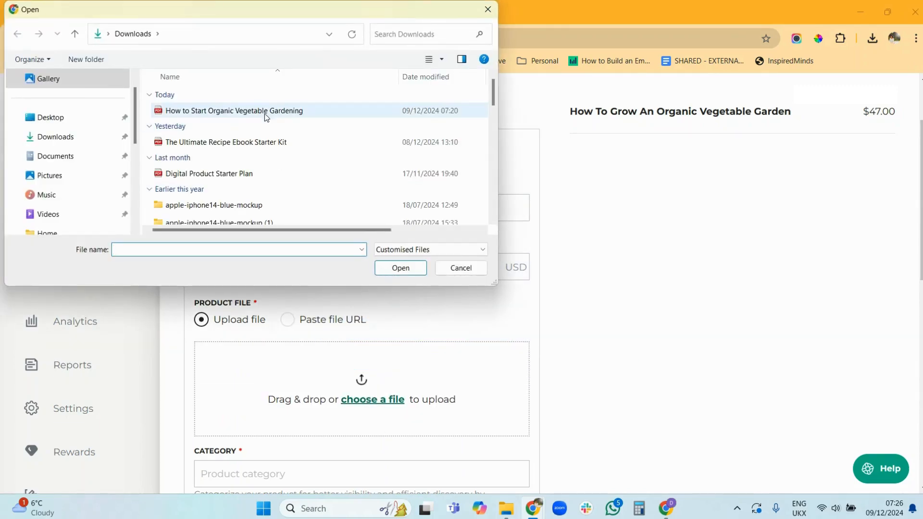
{"action": "left_click", "coordinate": [210, 116]}
{"action": "double_click", "coordinate": [210, 117]}
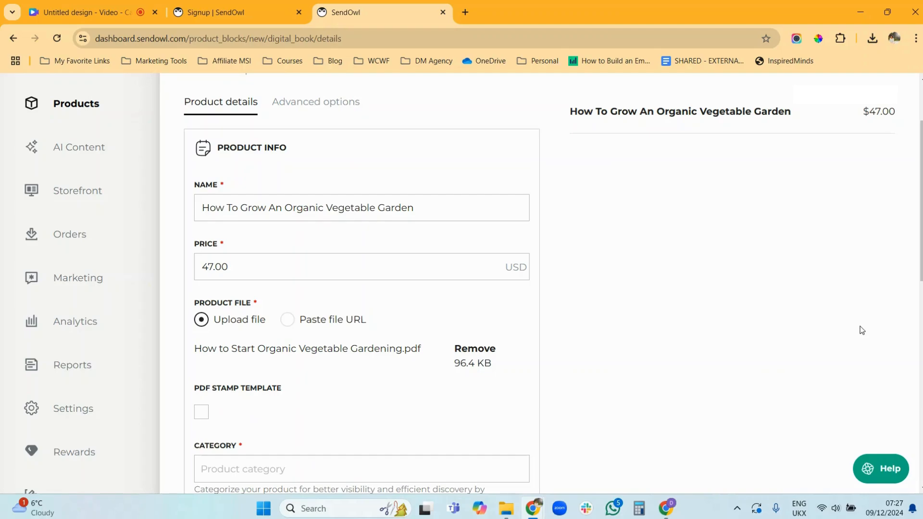
Enable the PDF stamp template for the e-book, using the default account settings
{"action": "scroll", "coordinate": [473, 292], "scroll_direction": "down", "scroll_amount": 2}
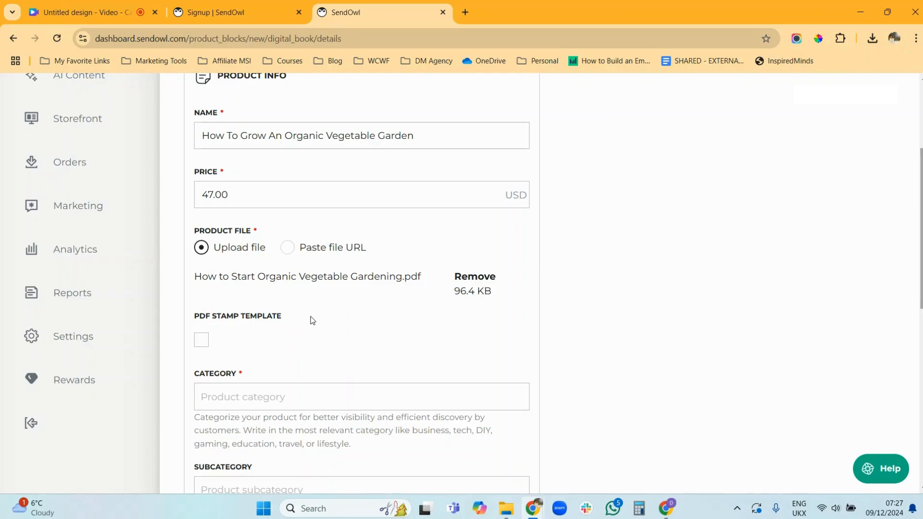
{"action": "left_click", "coordinate": [201, 342]}
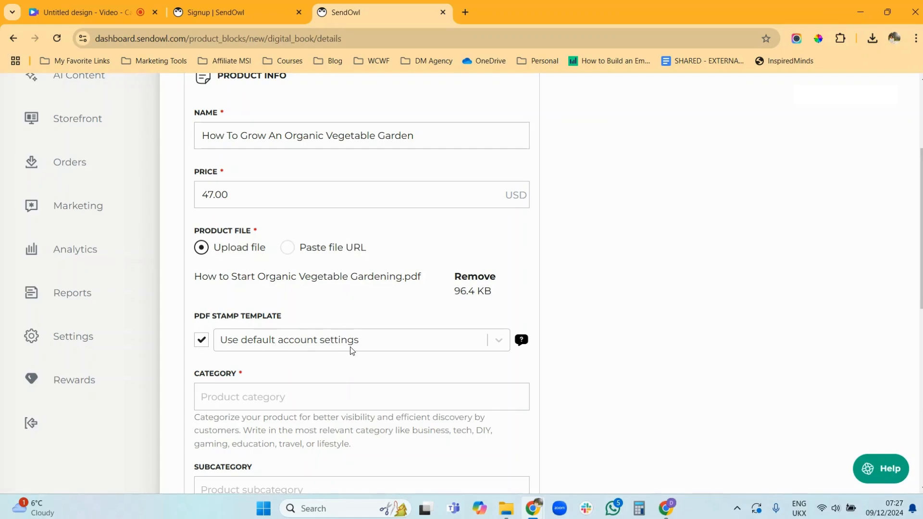
{"action": "mouse_move", "coordinate": [521, 343]}
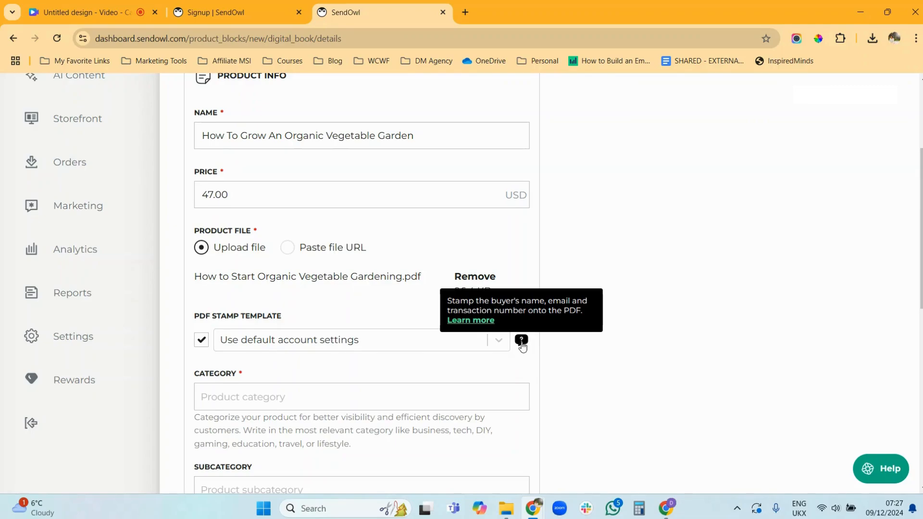
{"action": "left_click", "coordinate": [498, 341]}
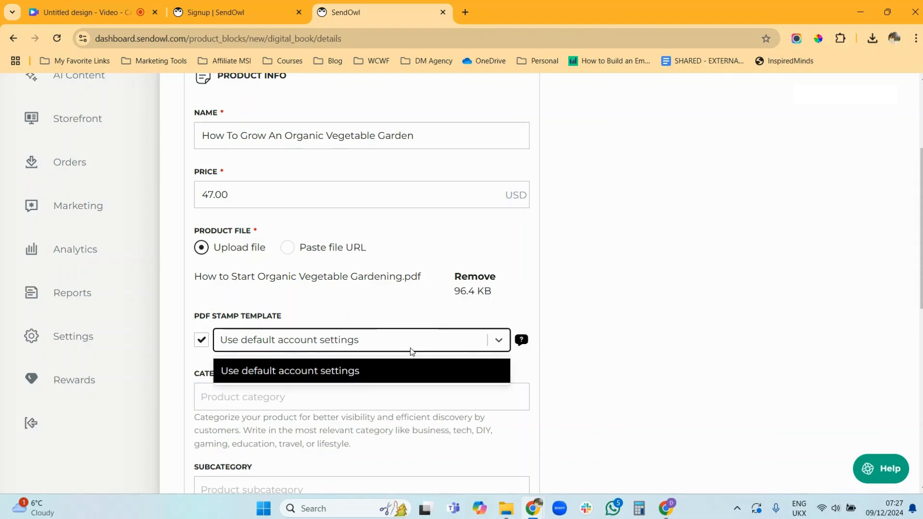
{"action": "left_click", "coordinate": [384, 316]}
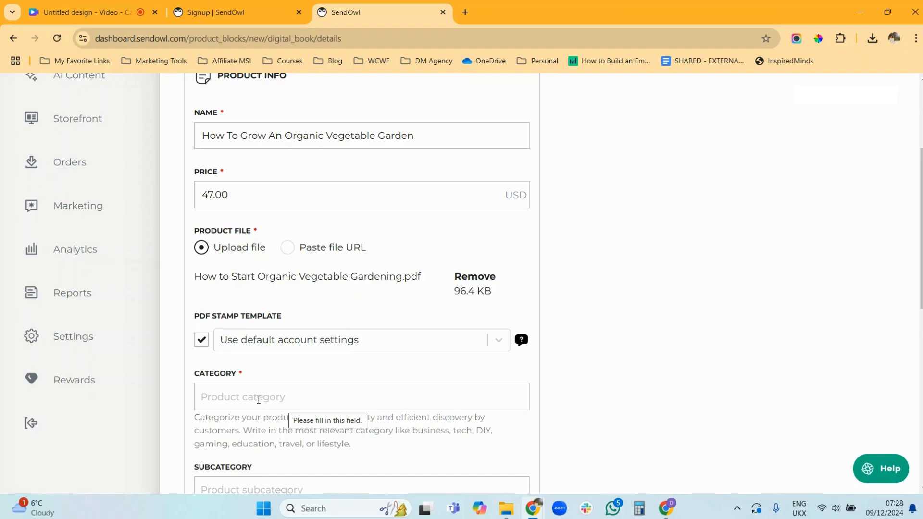
Set the product's category to "Gardening" and its subcategory to "Ebook"
{"action": "left_click", "coordinate": [258, 400]}
{"action": "type", "text": "Gardening"}
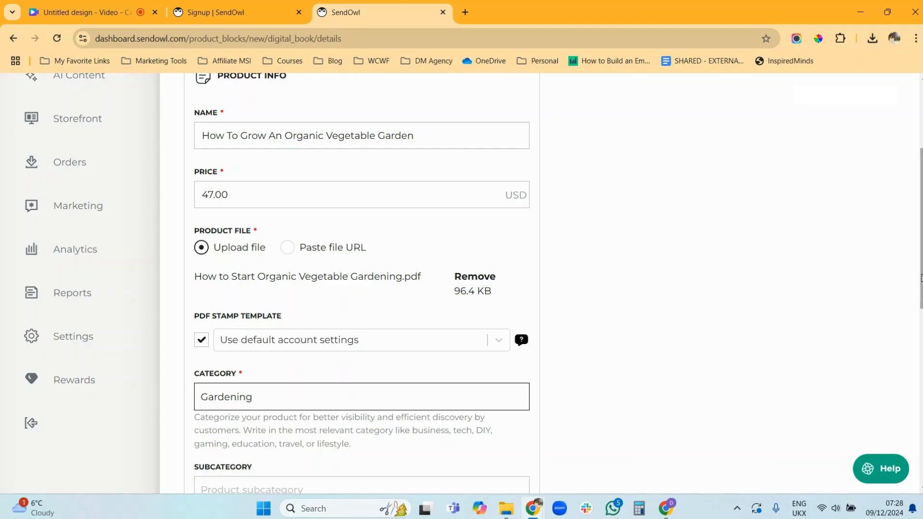
{"action": "scroll", "coordinate": [915, 359], "scroll_direction": "down", "scroll_amount": 4}
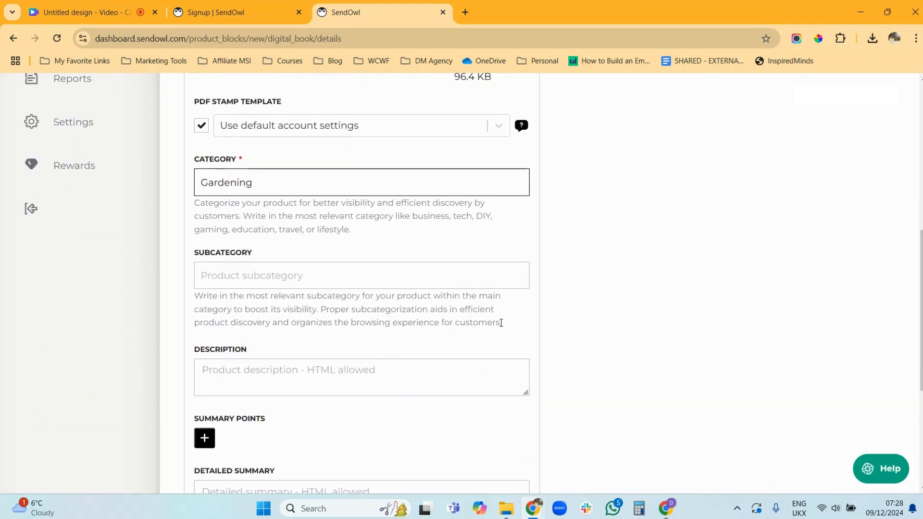
{"action": "left_click", "coordinate": [425, 282]}
{"action": "type", "text": "Ebook"}
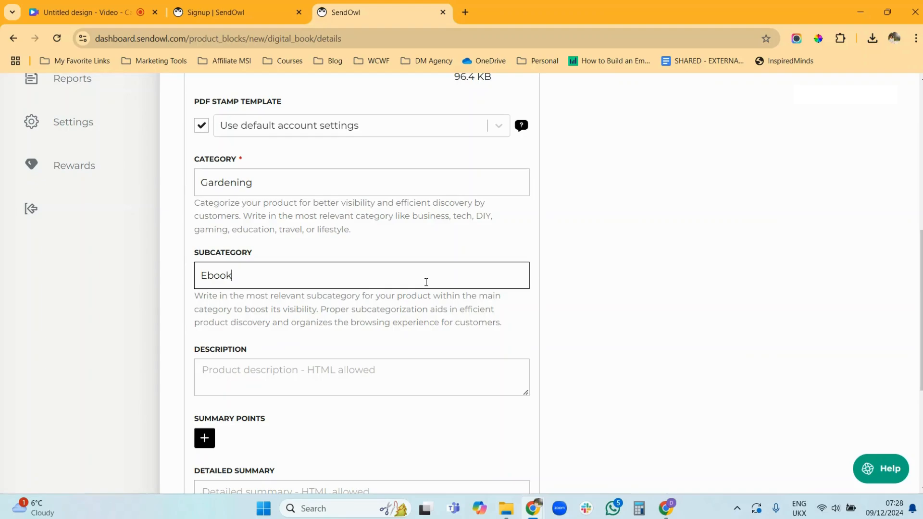
Enter the product description "Learn how to do organic vegetable gardening in small spaces."
{"action": "left_click", "coordinate": [242, 371]}
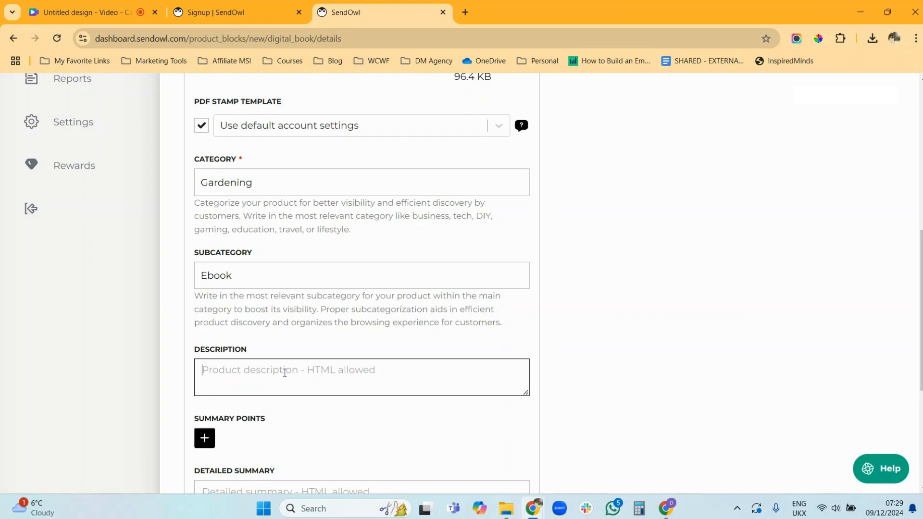
{"action": "type", "text": "Learn how t"}
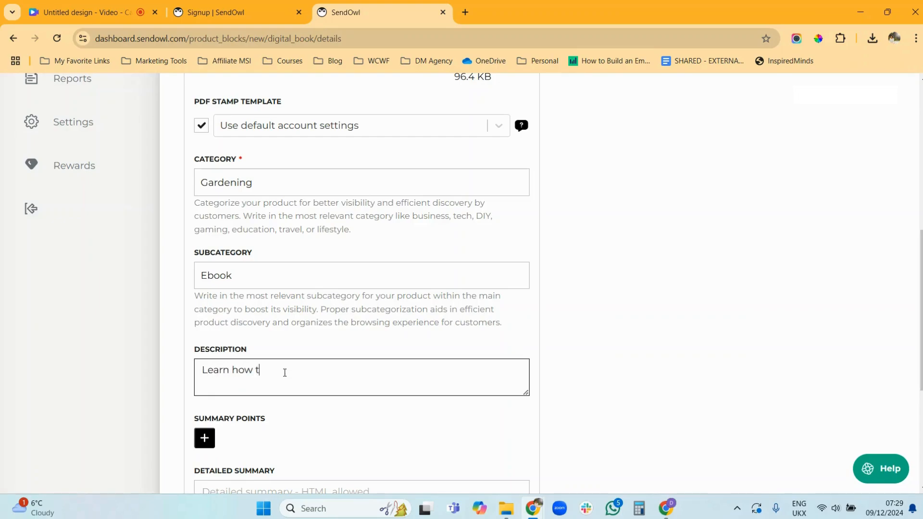
{"action": "type", "text": "o do organic vegetable gard"}
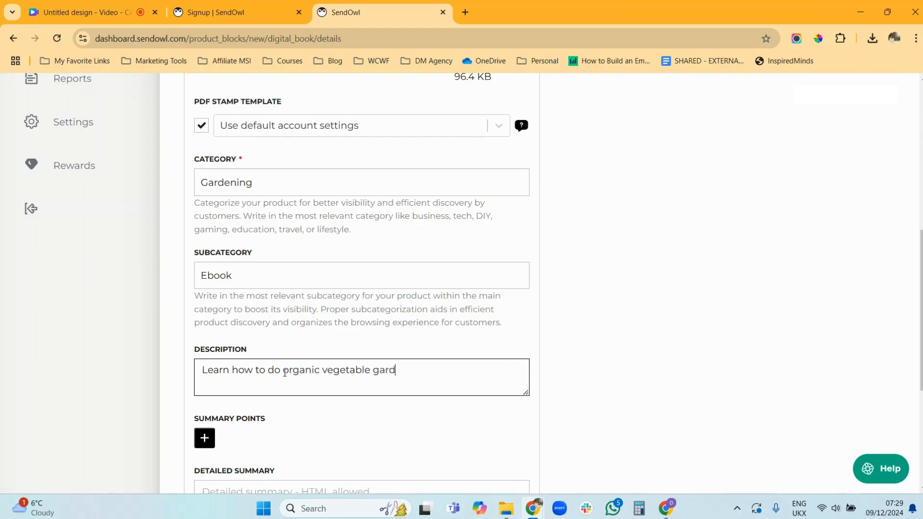
{"action": "type", "text": "ening in small spaces."}
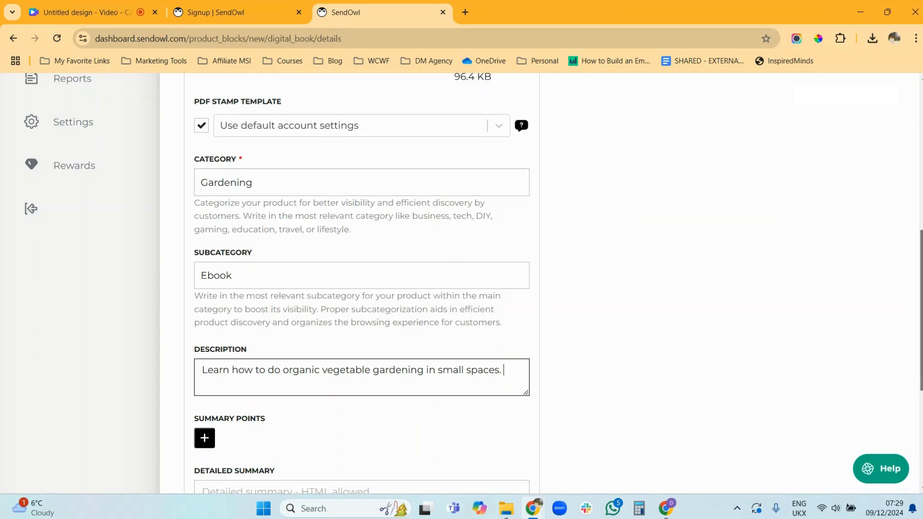
Add two summary points to the product, reading "Summary point here." and "Summary point here"
{"action": "scroll", "coordinate": [520, 383], "scroll_direction": "down", "scroll_amount": 2}
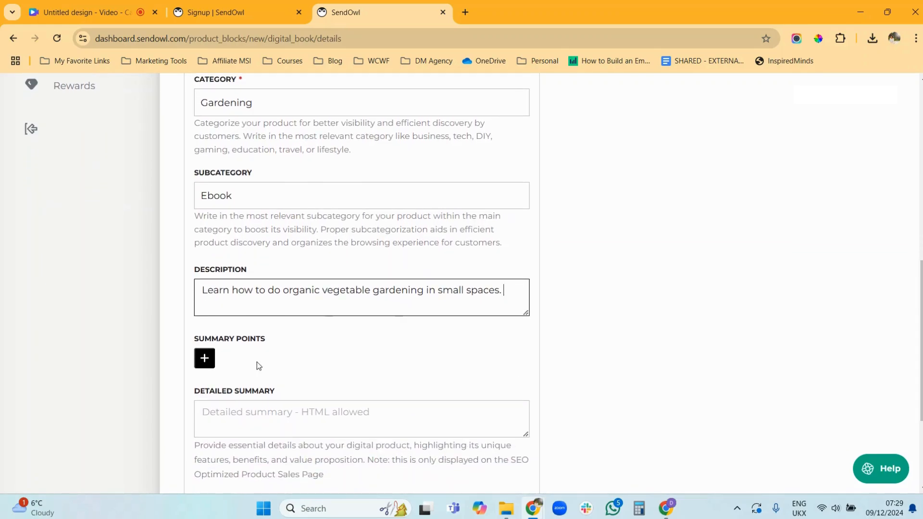
{"action": "left_click", "coordinate": [206, 364]}
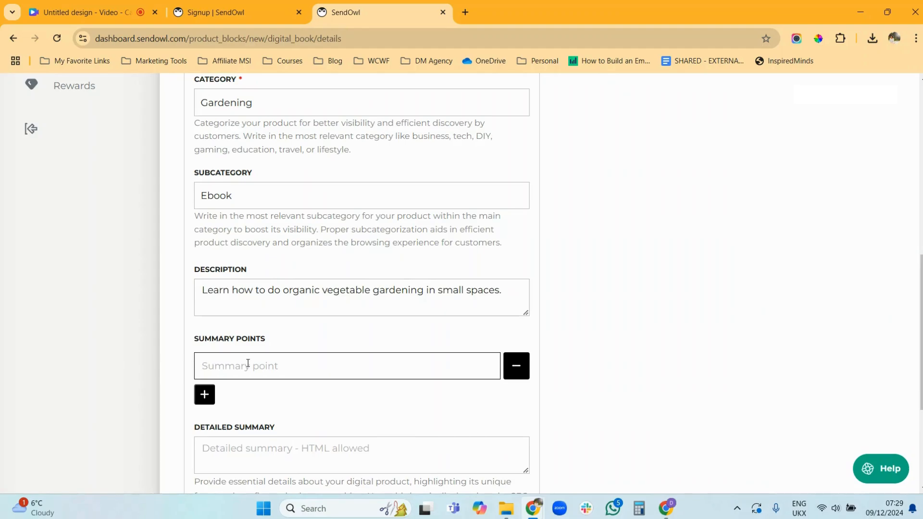
{"action": "type", "text": "Summary point here."}
{"action": "left_click", "coordinate": [205, 402]}
{"action": "left_click", "coordinate": [219, 399]}
{"action": "type", "text": "Su"}
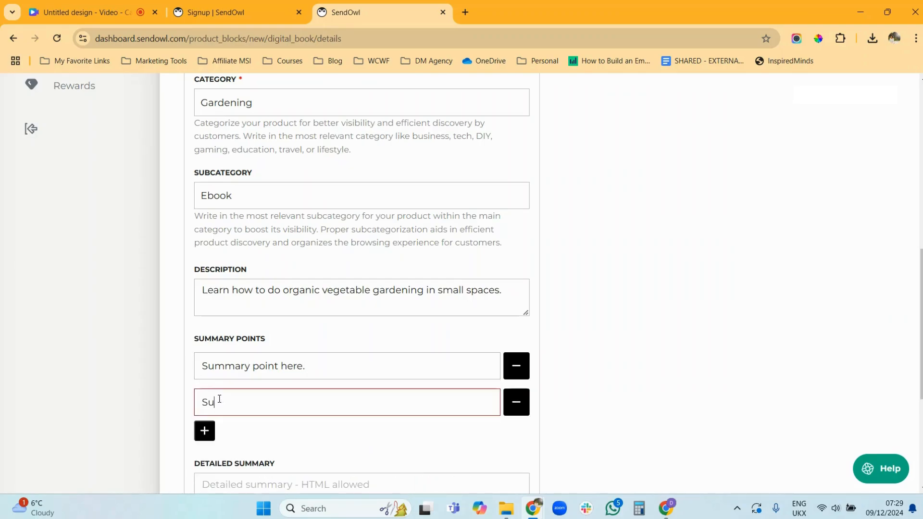
{"action": "type", "text": "mmary point here"}
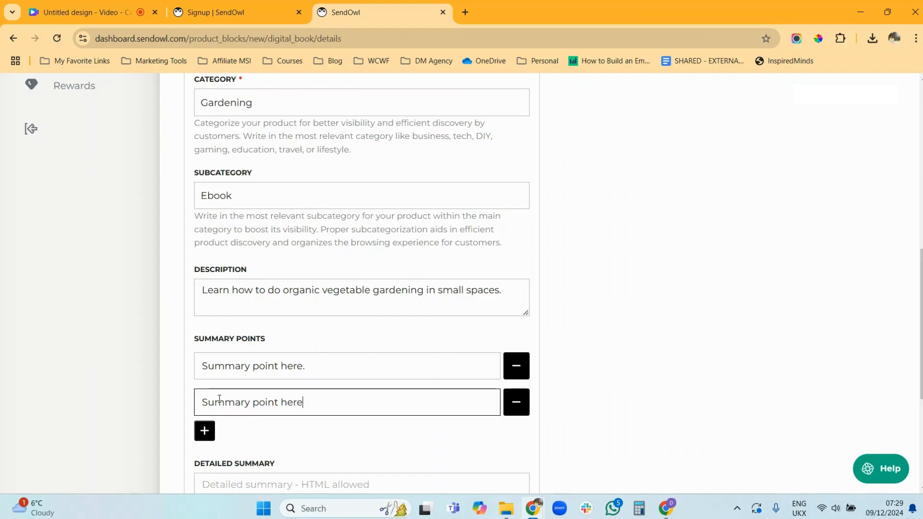
Enter the product's detailed summary as "This is the detailed summary section."
{"action": "scroll", "coordinate": [921, 327], "scroll_direction": "down", "scroll_amount": 2}
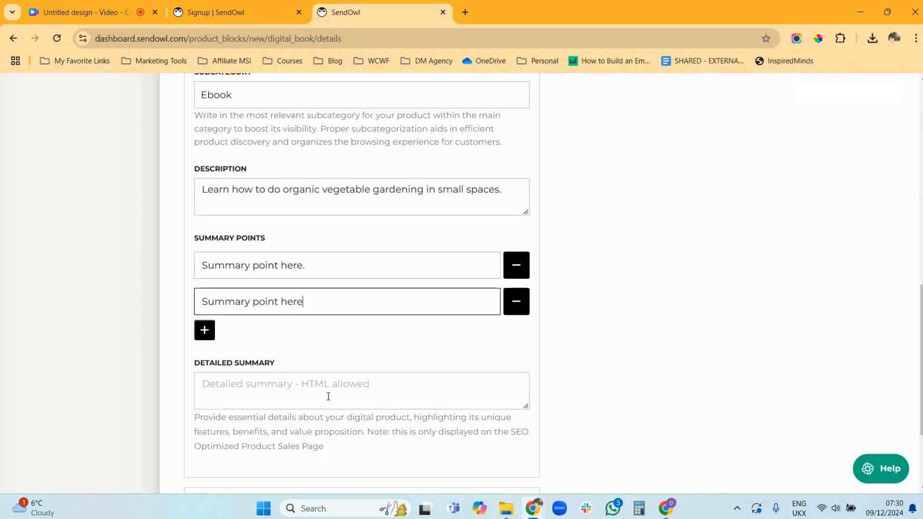
{"action": "left_click", "coordinate": [298, 389]}
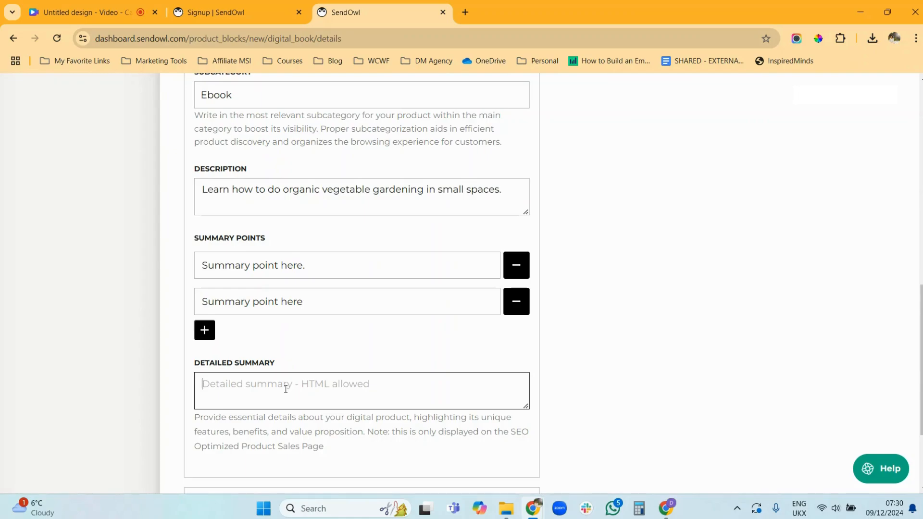
{"action": "type", "text": "This is th"}
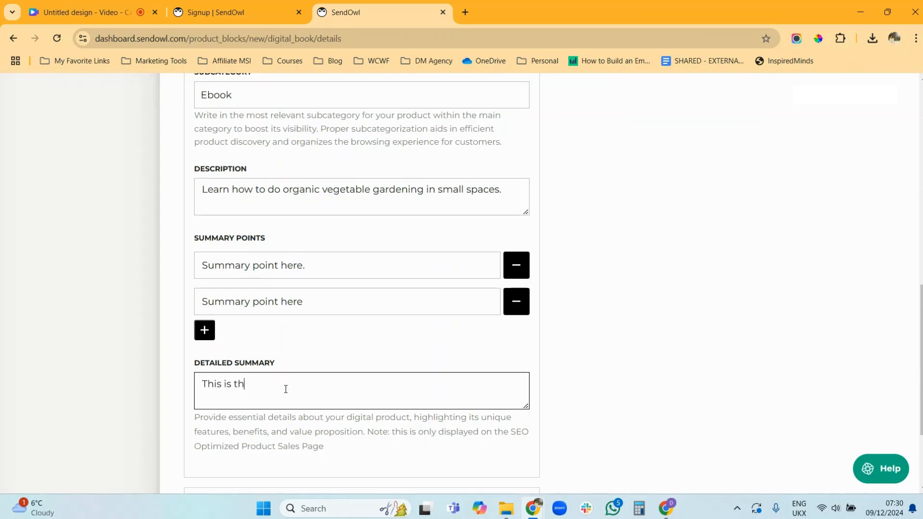
{"action": "type", "text": "e detailed summary section."}
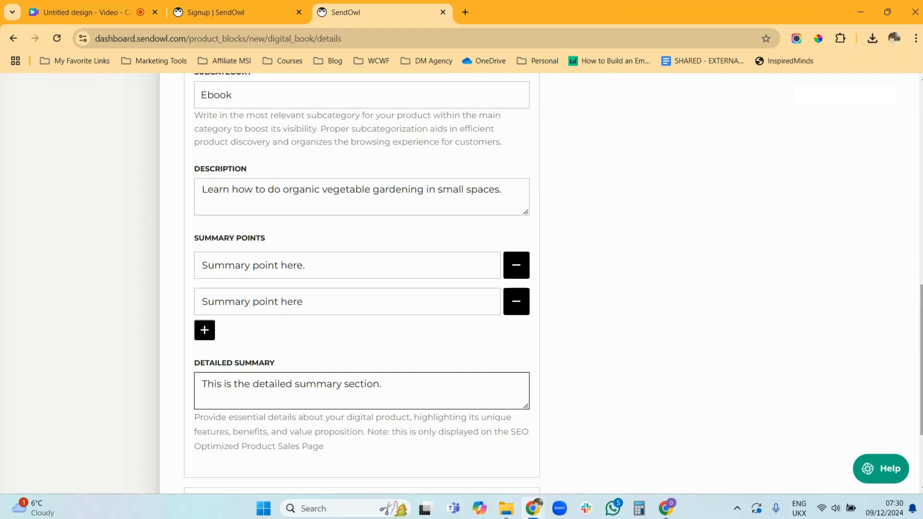
Add the image "Grow your own organic vegetables" from Downloads as the product's cover image
{"action": "scroll", "coordinate": [918, 353], "scroll_direction": "down", "scroll_amount": 2}
{"action": "scroll", "coordinate": [919, 353], "scroll_direction": "down", "scroll_amount": 2}
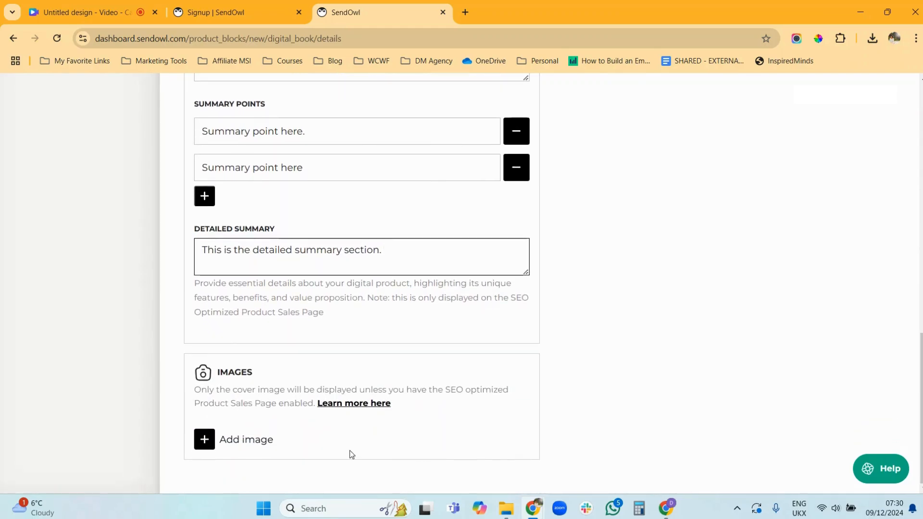
{"action": "left_click", "coordinate": [213, 442]}
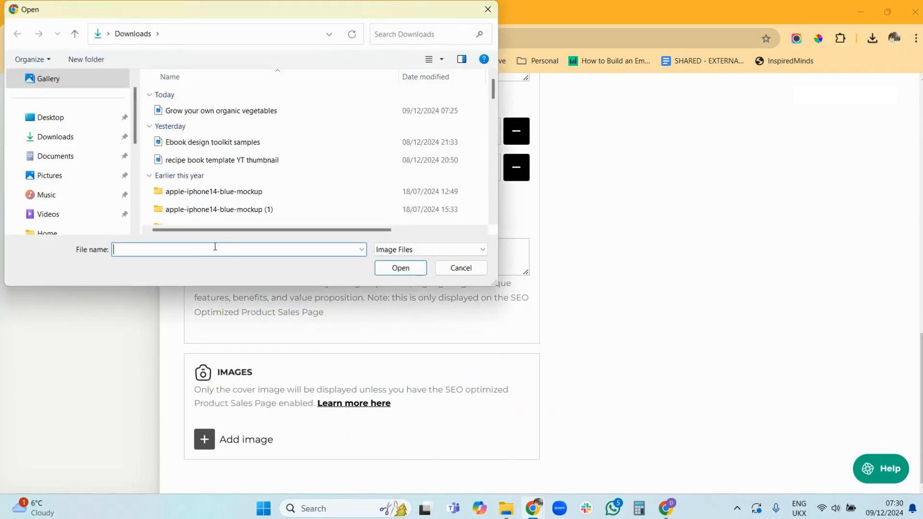
{"action": "double_click", "coordinate": [237, 114]}
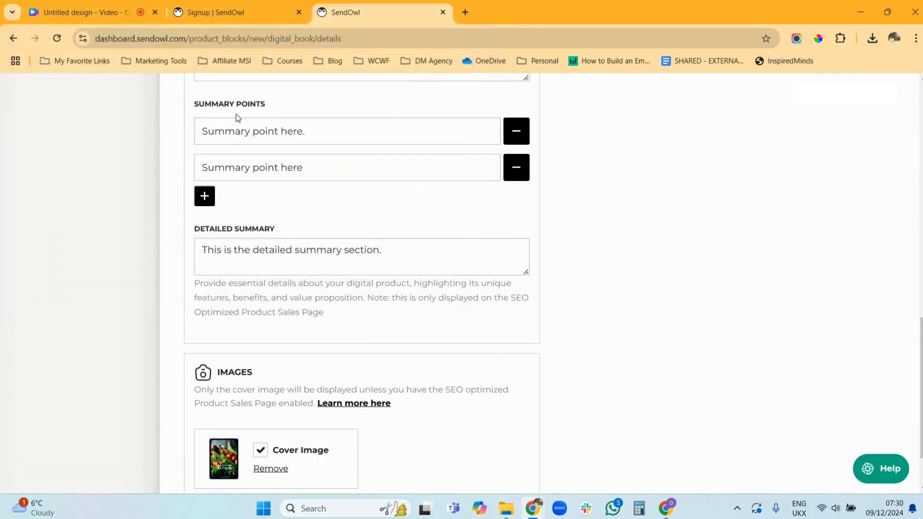
{"action": "scroll", "coordinate": [711, 153], "scroll_direction": "down", "scroll_amount": 2}
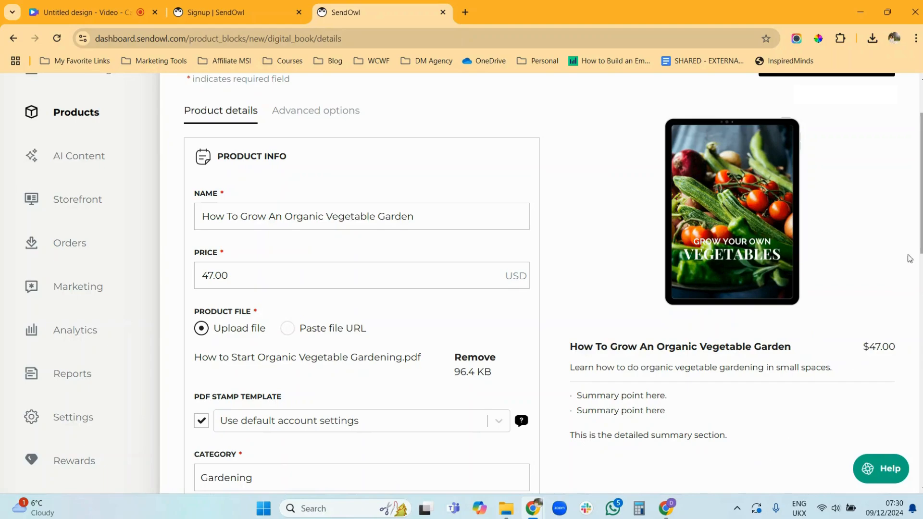
Save the product details and connect the account to Stripe
{"action": "scroll", "coordinate": [894, 179], "scroll_direction": "up", "scroll_amount": 2}
{"action": "left_click", "coordinate": [849, 152]}
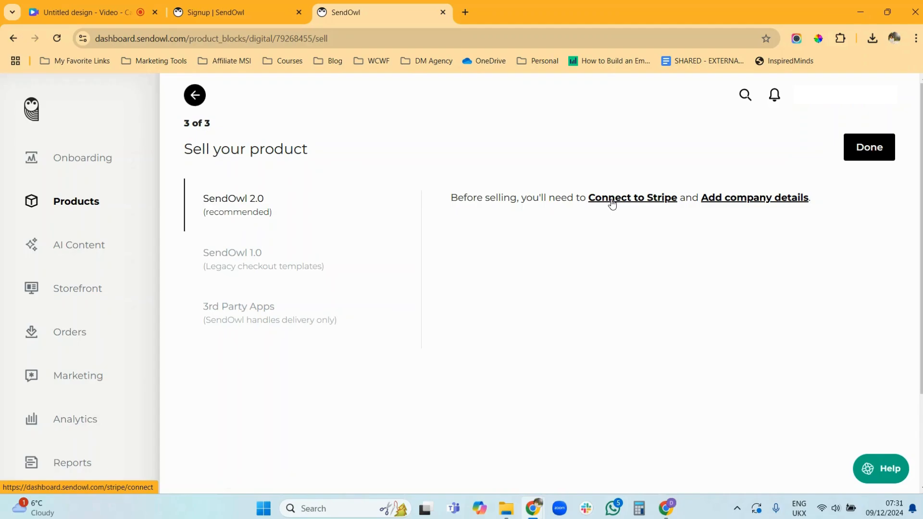
{"action": "left_click", "coordinate": [611, 204]}
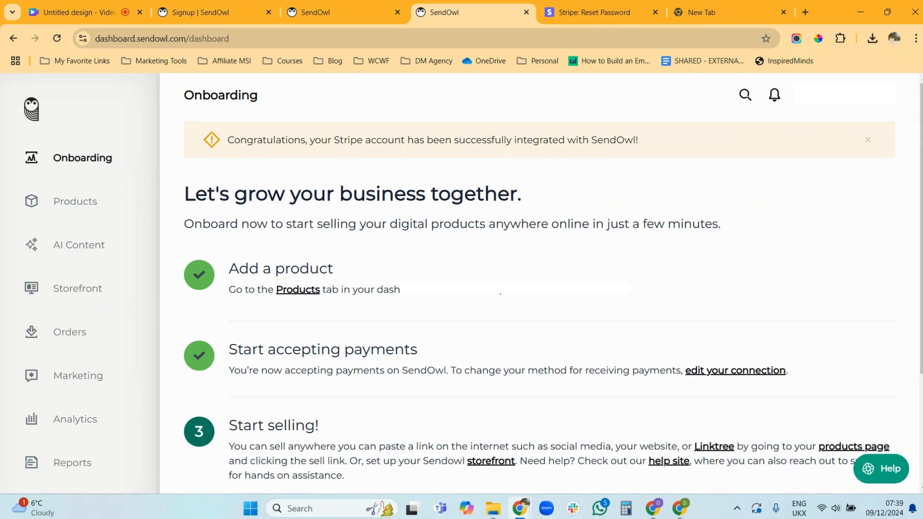
Open the payment gateway settings and review the Stripe and PayPal configuration options
{"action": "scroll", "coordinate": [168, 380], "scroll_direction": "down", "scroll_amount": 3}
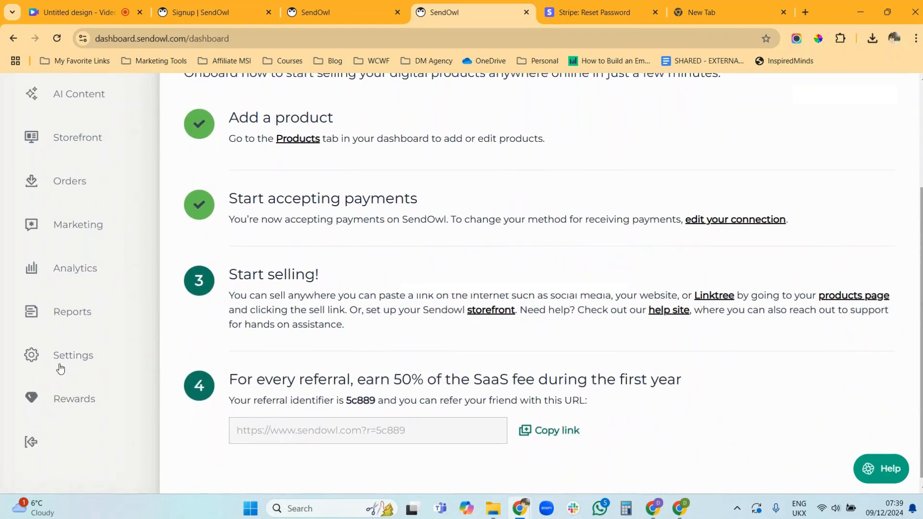
{"action": "left_click", "coordinate": [57, 359]}
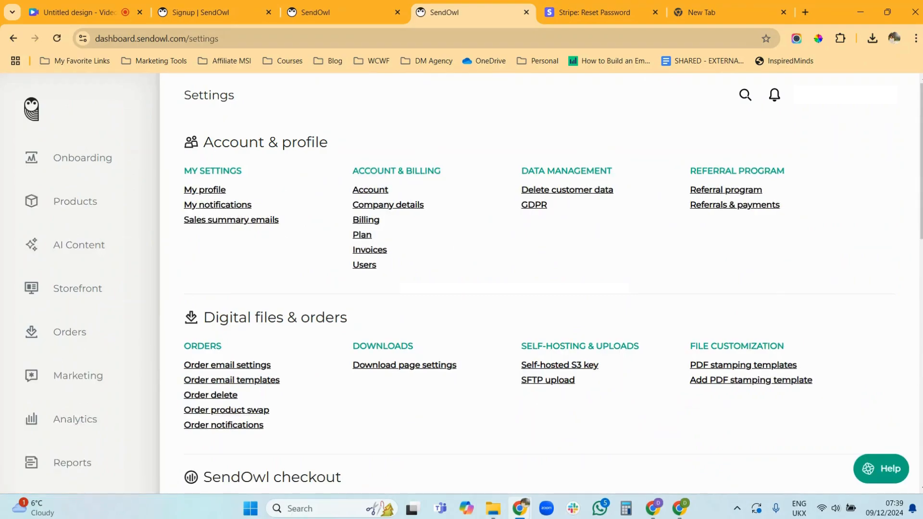
{"action": "scroll", "coordinate": [920, 260], "scroll_direction": "down", "scroll_amount": 6}
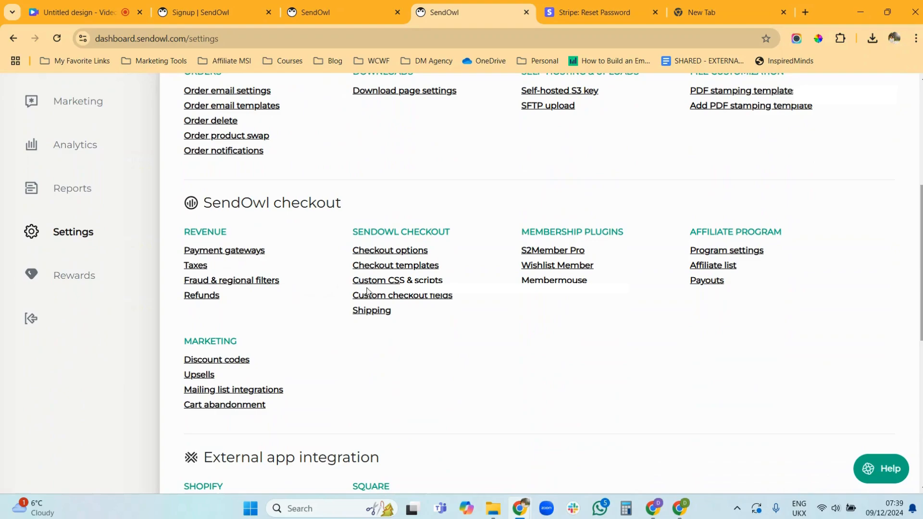
{"action": "left_click", "coordinate": [228, 250]}
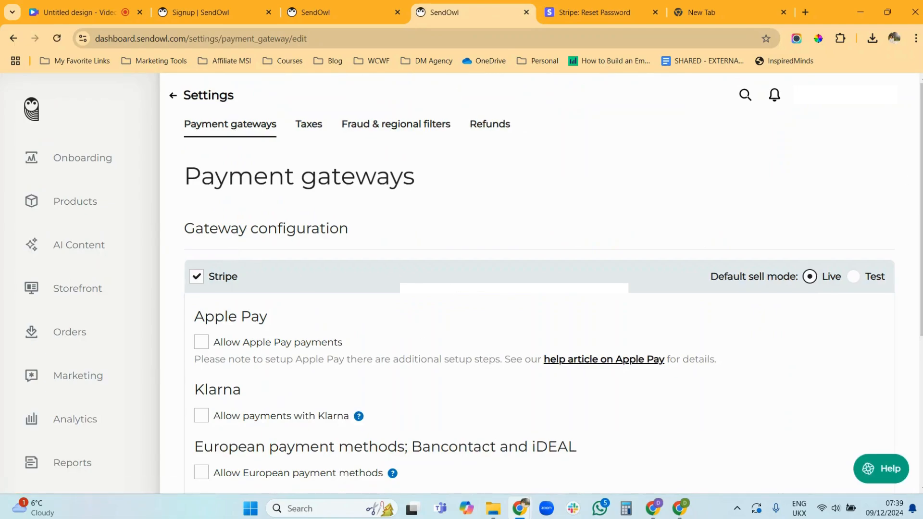
{"action": "scroll", "coordinate": [541, 283], "scroll_direction": "down", "scroll_amount": 2}
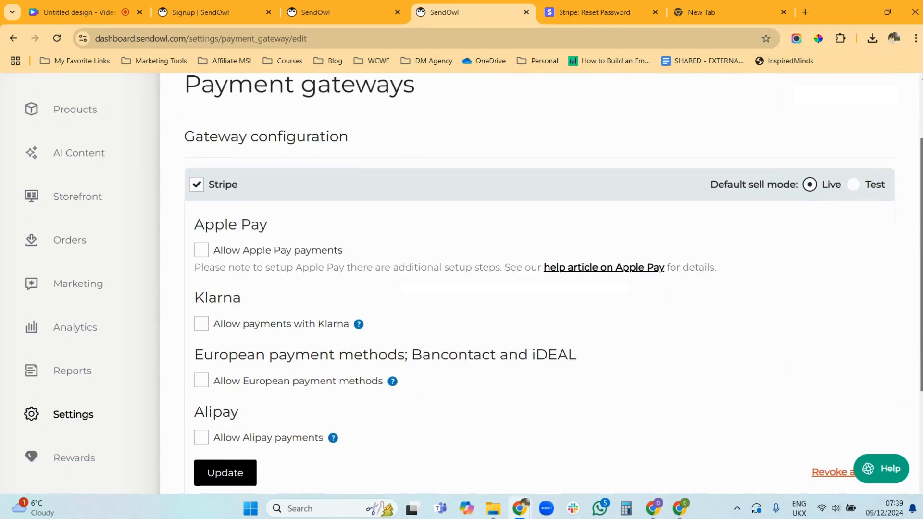
{"action": "scroll", "coordinate": [197, 365], "scroll_direction": "down", "scroll_amount": 5}
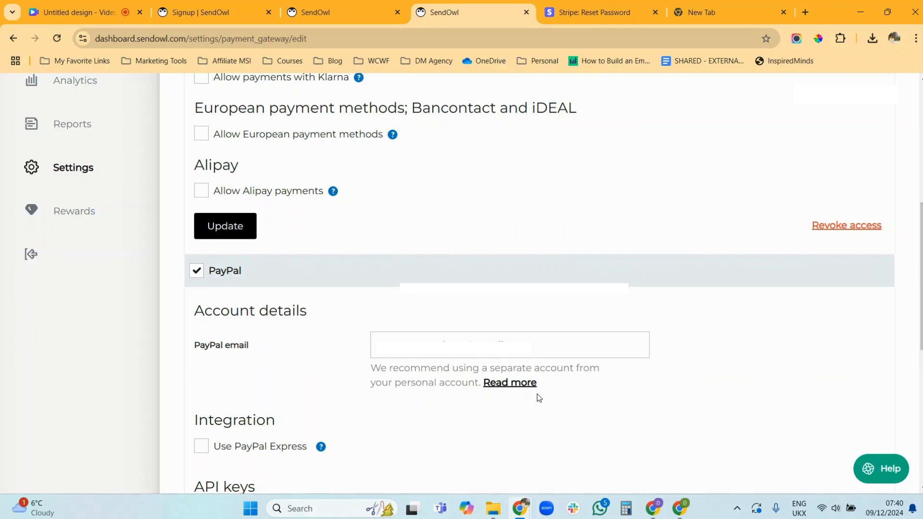
{"action": "left_click_drag", "start_coordinate": [919, 336], "coordinate": [919, 389]}
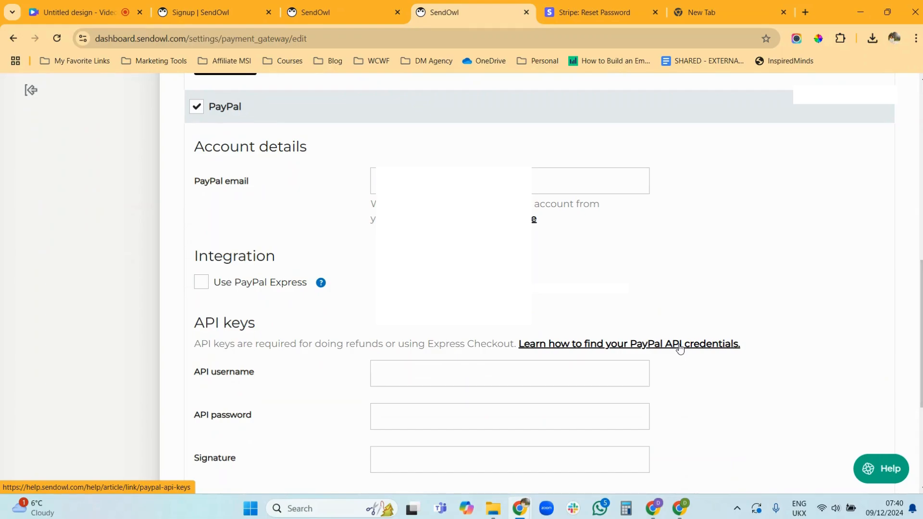
{"action": "scroll", "coordinate": [240, 382], "scroll_direction": "up", "scroll_amount": 8}
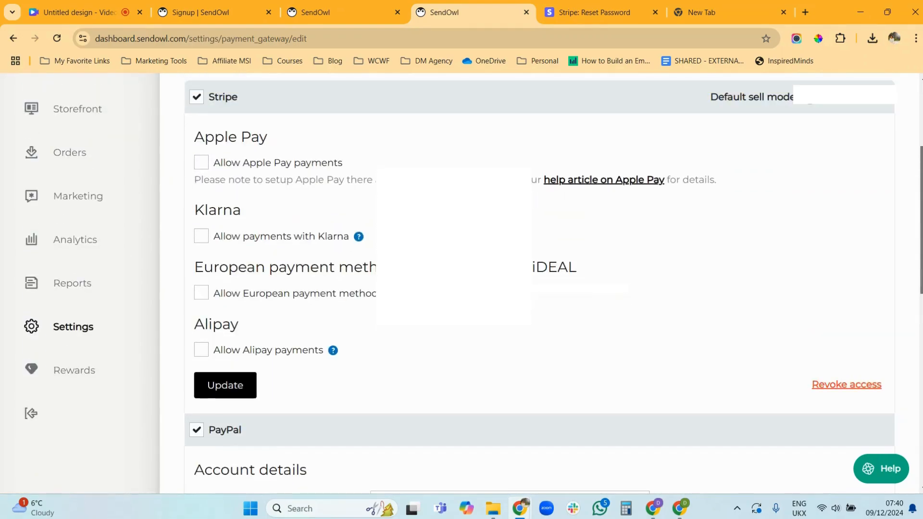
Open the company details settings, complete the required business information and save it
{"action": "left_click", "coordinate": [69, 423]}
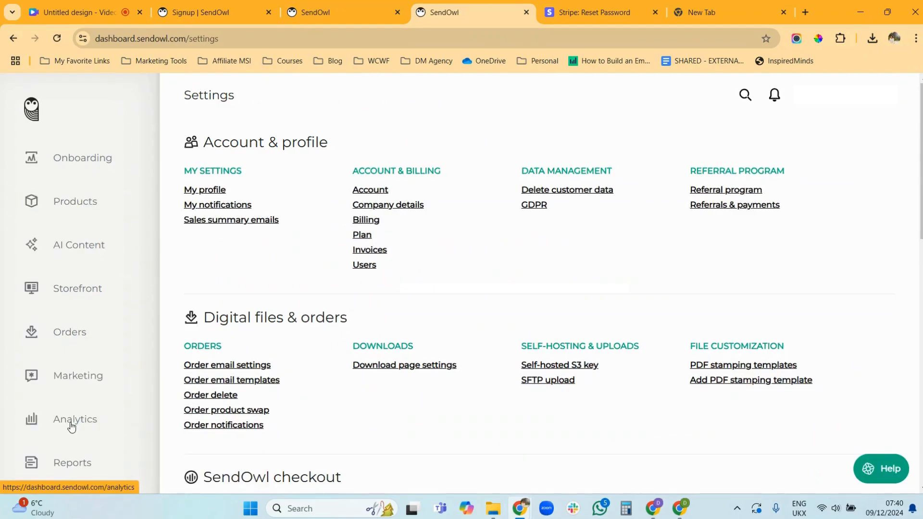
{"action": "left_click", "coordinate": [406, 210]}
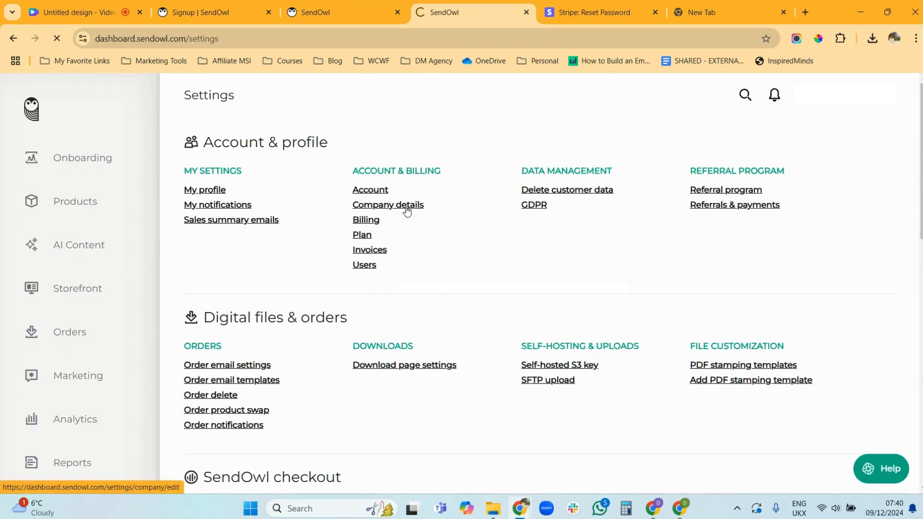
{"action": "scroll", "coordinate": [692, 246], "scroll_direction": "down", "scroll_amount": 3}
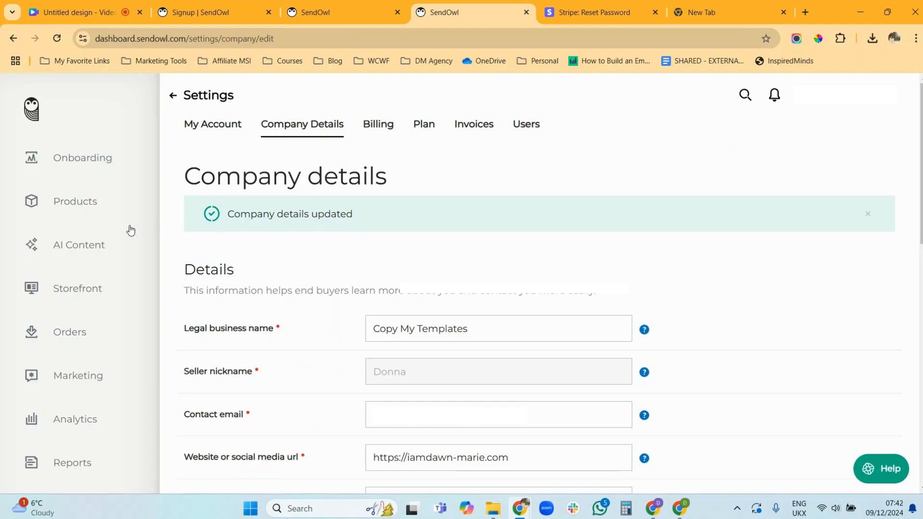
Open the selling options for the organic vegetable garden e-book and copy its payment link
{"action": "left_click", "coordinate": [76, 207]}
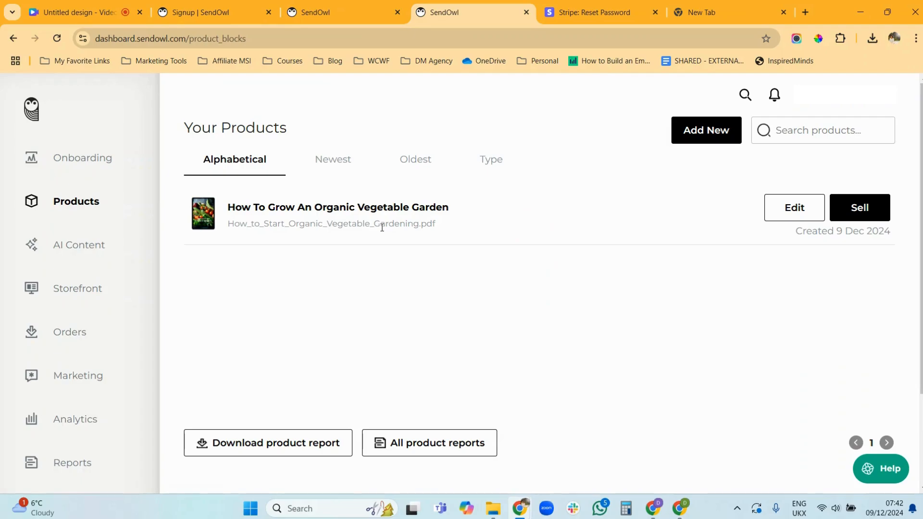
{"action": "left_click", "coordinate": [855, 212]}
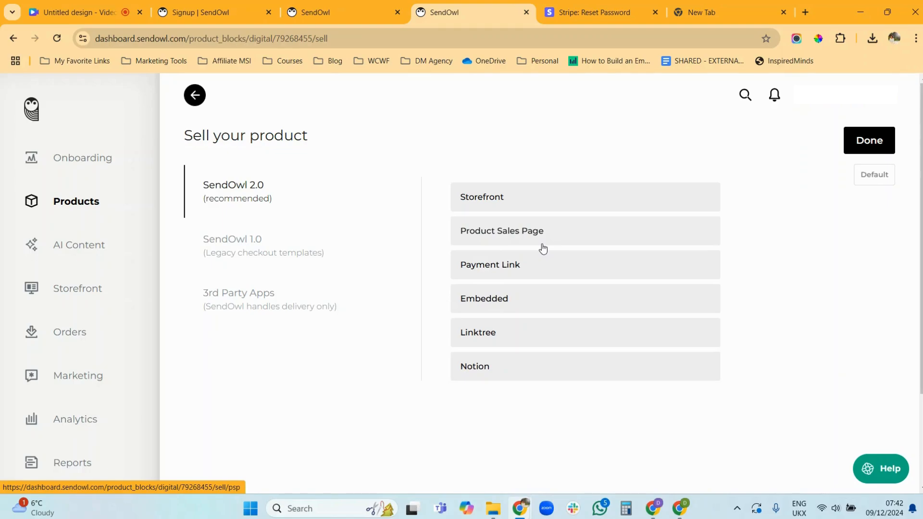
{"action": "left_click", "coordinate": [493, 267]}
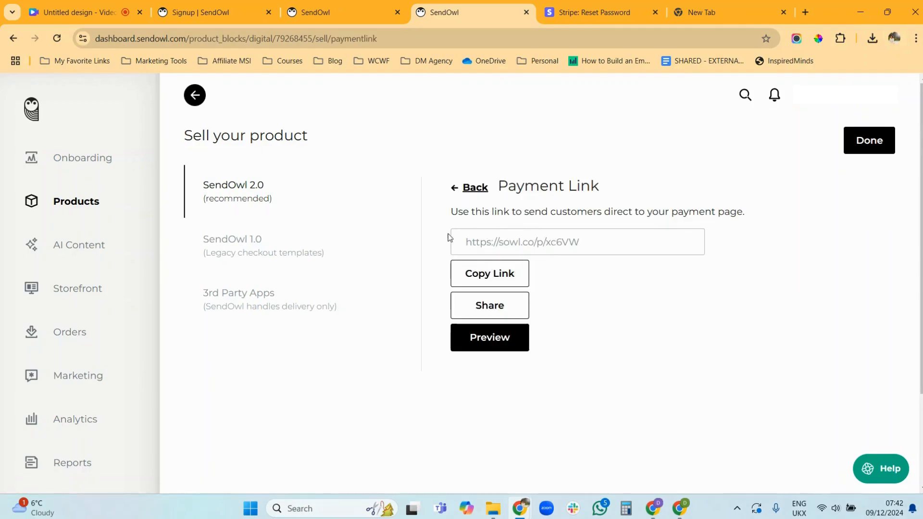
{"action": "left_click", "coordinate": [496, 279]}
{"action": "left_click", "coordinate": [711, 10]}
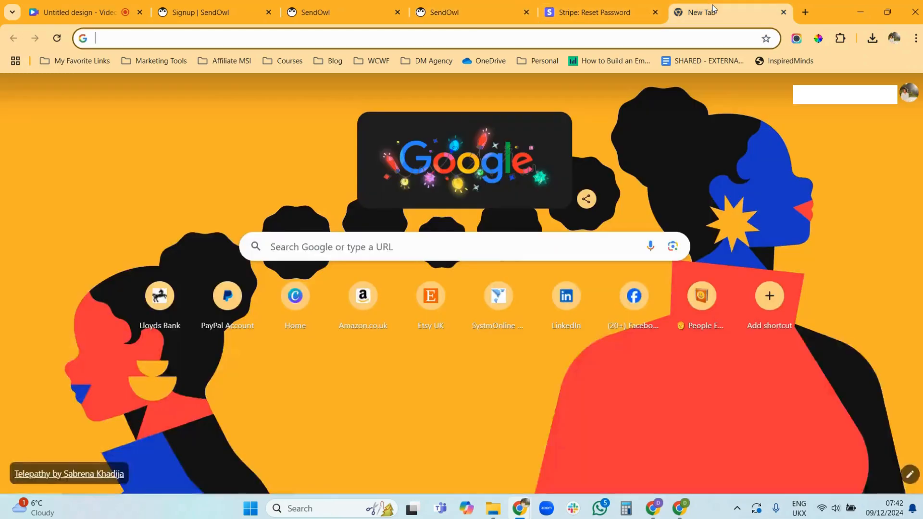
{"action": "left_click", "coordinate": [449, 40]}
{"action": "type", "text": "https://sowl.co/p/xc6VW"}
{"action": "key", "text": "Return"}
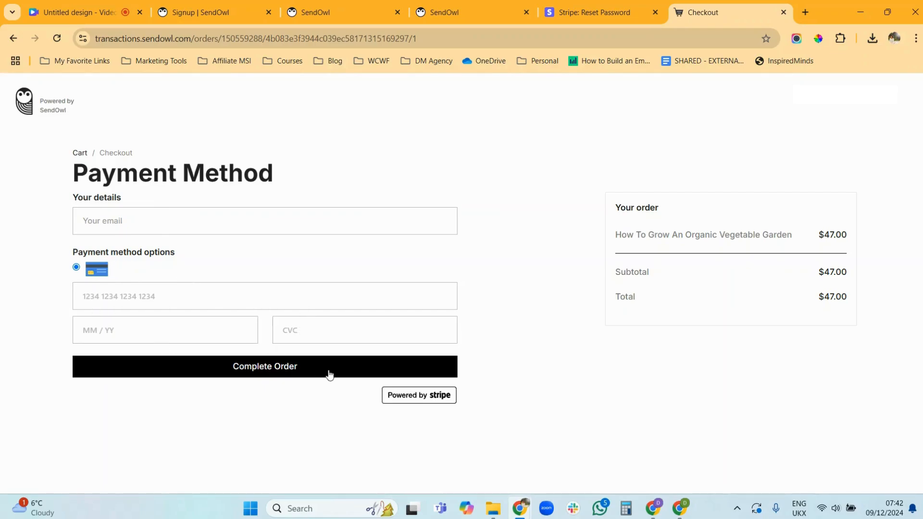
Return to the e-book's selling options and copy the link to its Product Sales Page
{"action": "left_click", "coordinate": [459, 6]}
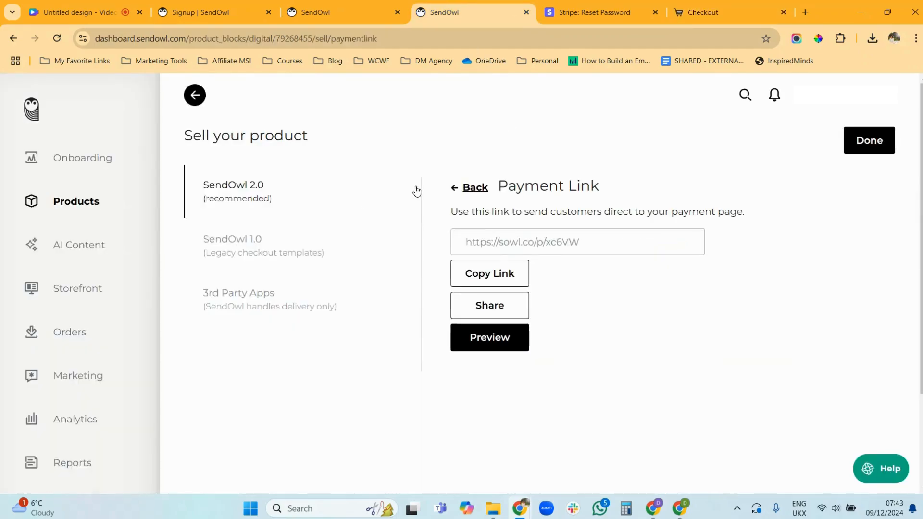
{"action": "left_click", "coordinate": [473, 192]}
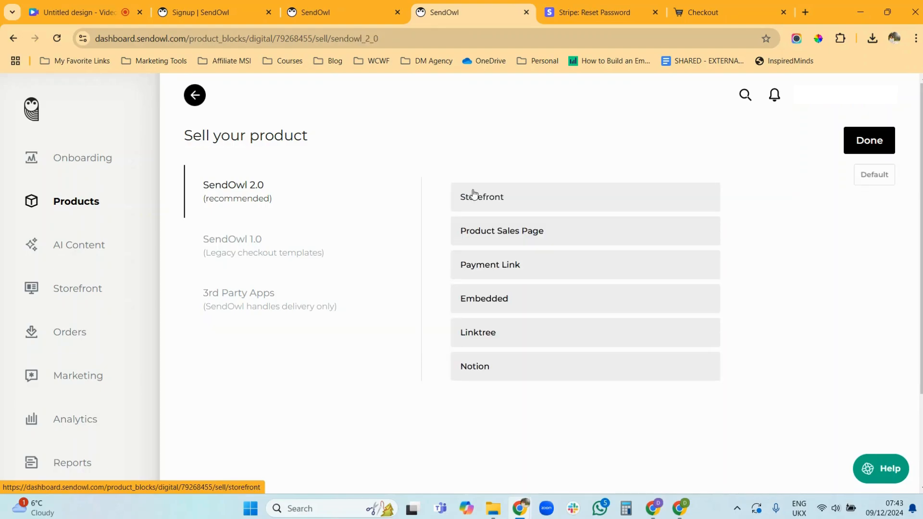
{"action": "left_click", "coordinate": [502, 238]}
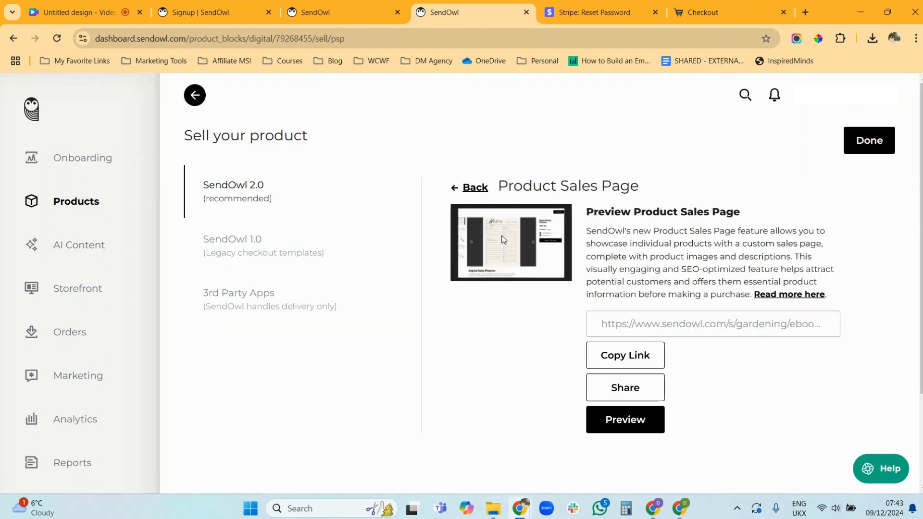
{"action": "left_click", "coordinate": [647, 356]}
Load the copied sales page link in the checkout tab, review the page and proceed to buy the e-book
{"action": "left_click", "coordinate": [719, 6]}
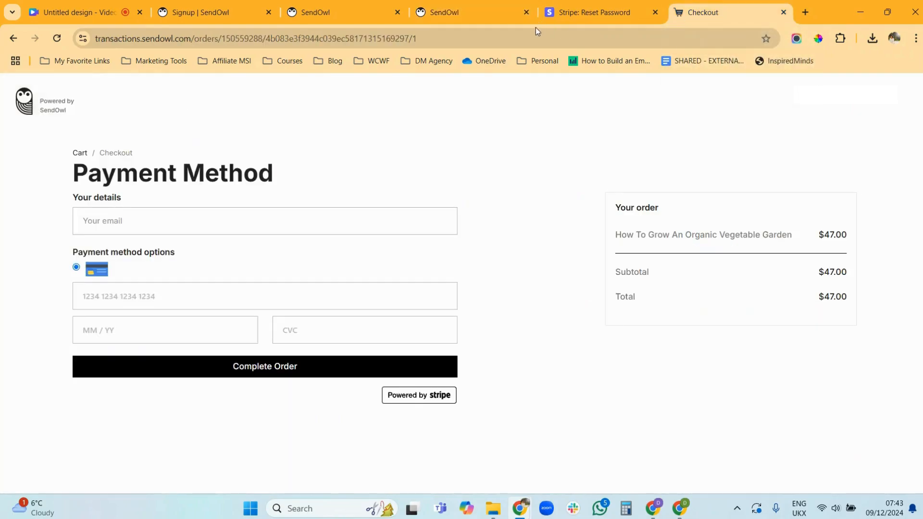
{"action": "left_click", "coordinate": [526, 39]}
{"action": "key", "text": "ctrl+v"}
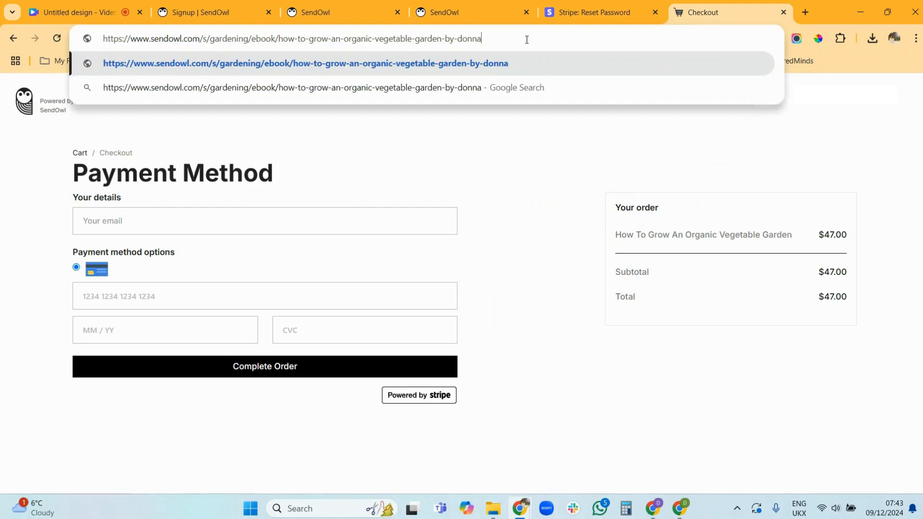
{"action": "key", "text": "Return"}
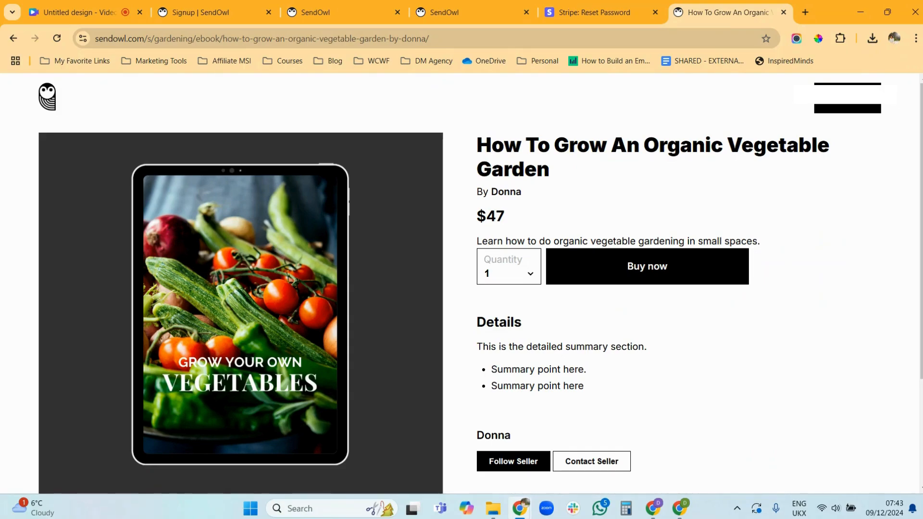
{"action": "left_click_drag", "start_coordinate": [920, 192], "coordinate": [920, 196]}
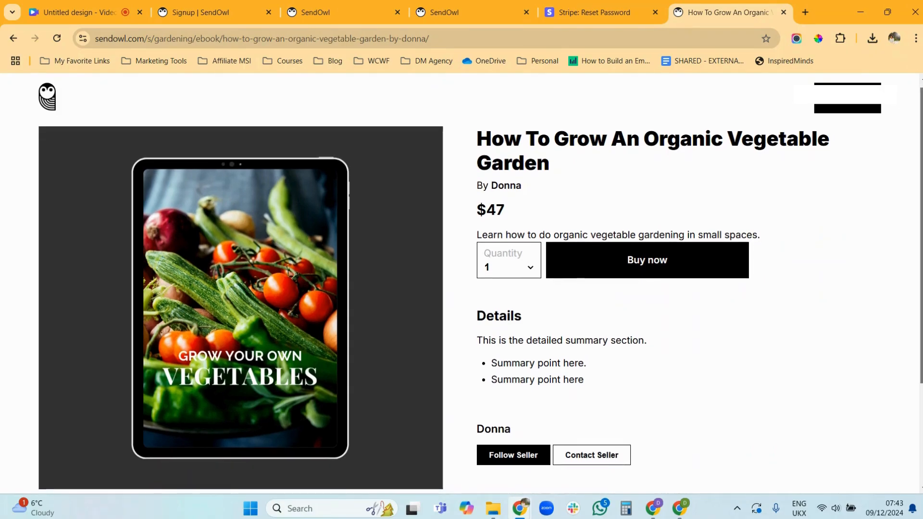
{"action": "left_click_drag", "start_coordinate": [920, 155], "coordinate": [920, 258]}
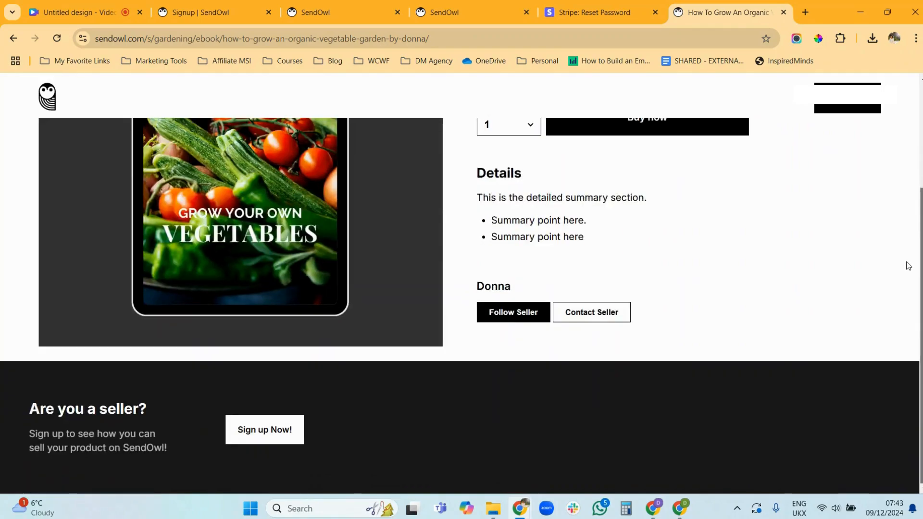
{"action": "scroll", "coordinate": [908, 265], "scroll_direction": "up", "scroll_amount": 3}
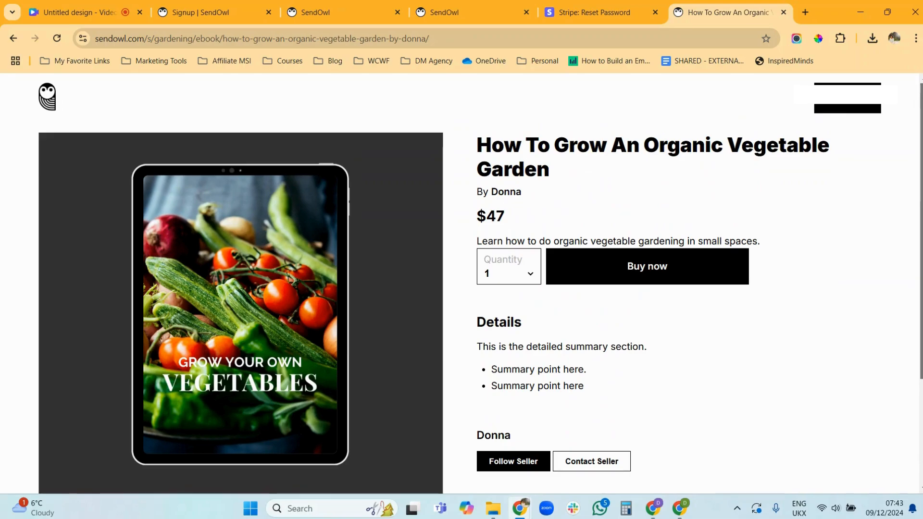
{"action": "left_click", "coordinate": [632, 273]}
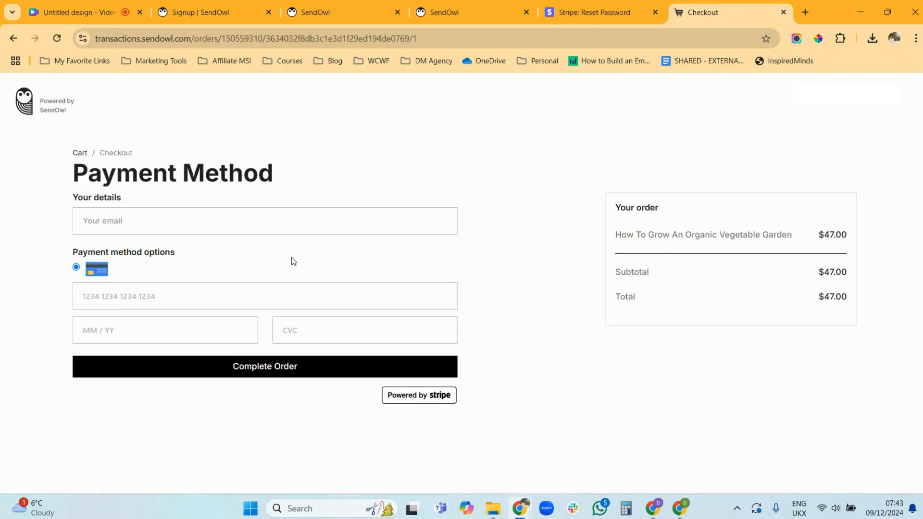
Return to the SendOwl dashboard and open the account's settings overview
{"action": "left_click", "coordinate": [467, 9]}
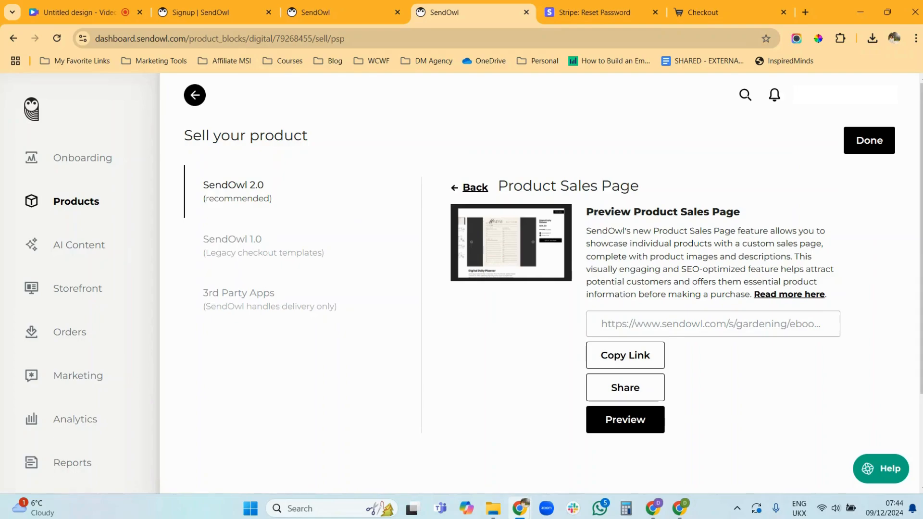
{"action": "scroll", "coordinate": [144, 404], "scroll_direction": "down", "scroll_amount": 2}
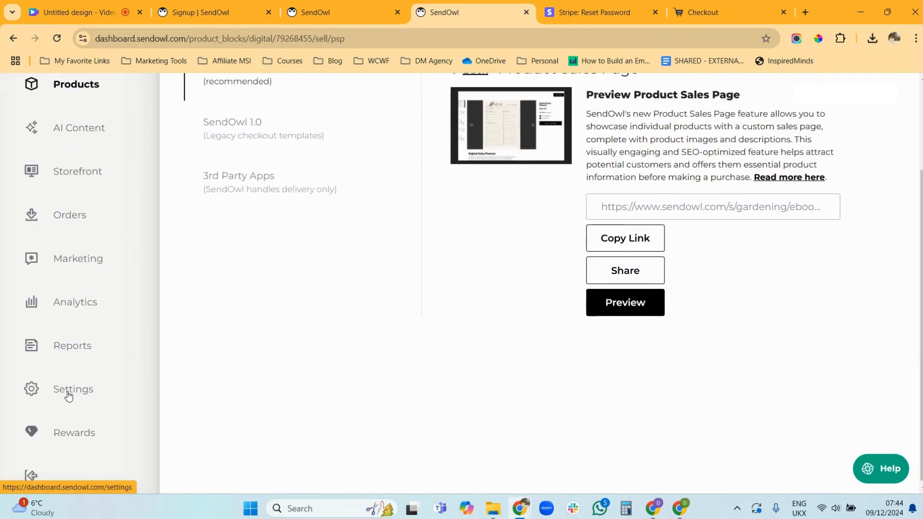
{"action": "left_click", "coordinate": [68, 393]}
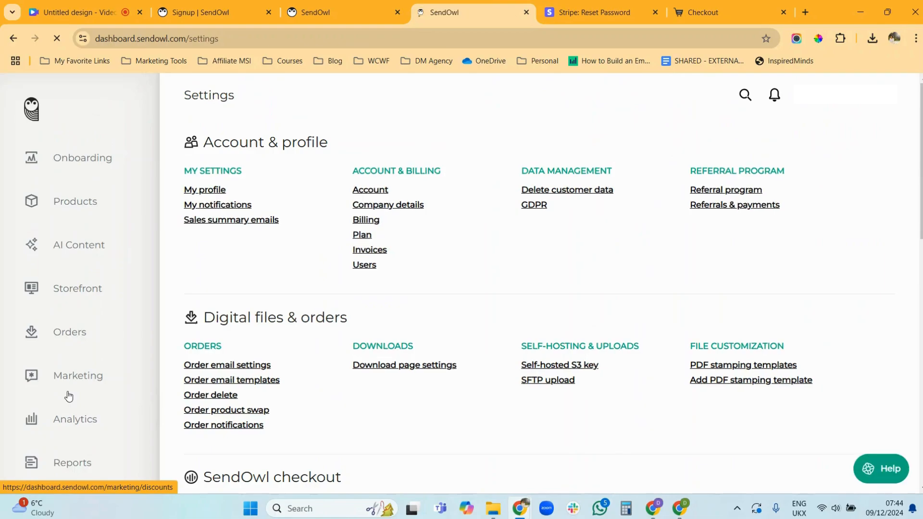